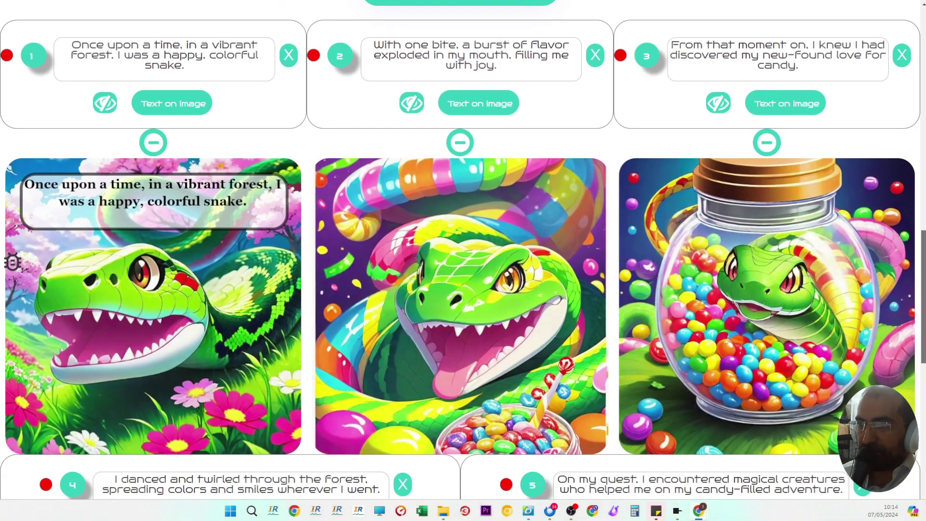
# Step: Scroll through The Snake Who Loved Candy panels, clearing an accidental title selection
pyautogui.scroll(14, 463, 260)
pyautogui.scroll(6, 753, 209)
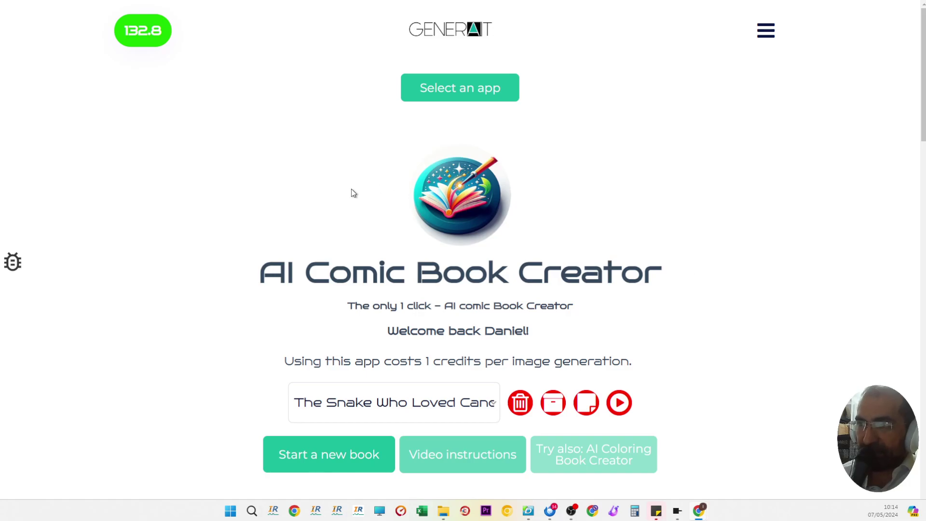
pyautogui.scroll(-6, 574, 232)
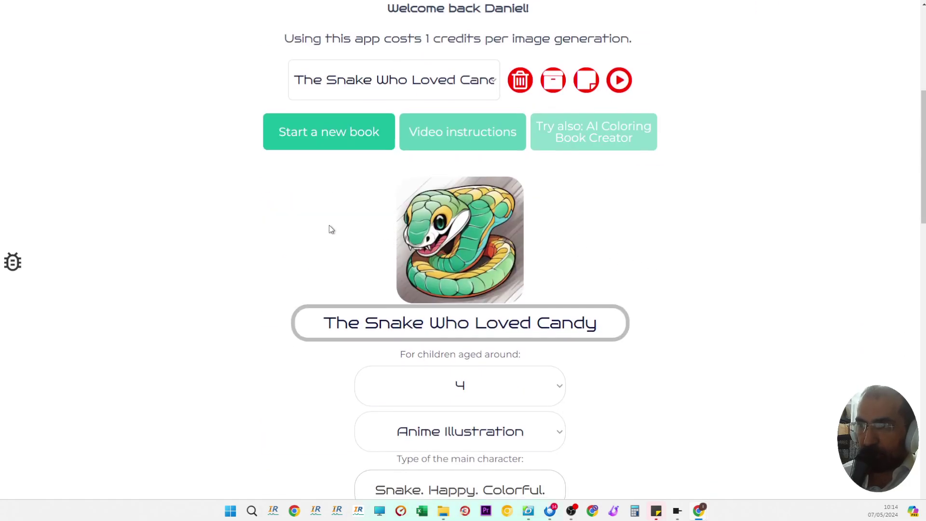
pyautogui.moveTo(331, 229); pyautogui.dragTo(596, 253)
pyautogui.click(598, 258)
# Step: Browse the pages of The Blue Dog Who Loved Bones
pyautogui.scroll(3, 601, 290)
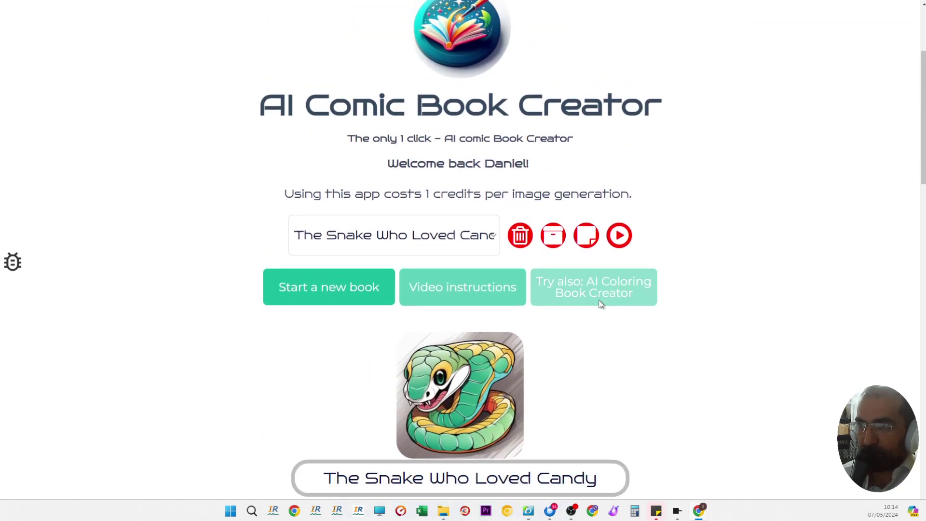
pyautogui.scroll(-4, 600, 304)
pyautogui.scroll(7, 612, 319)
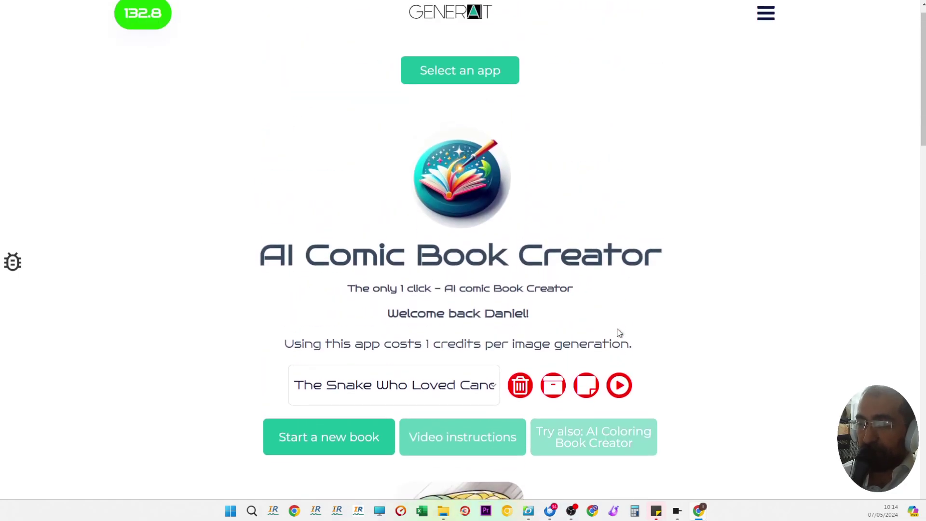
pyautogui.scroll(-15, 620, 330)
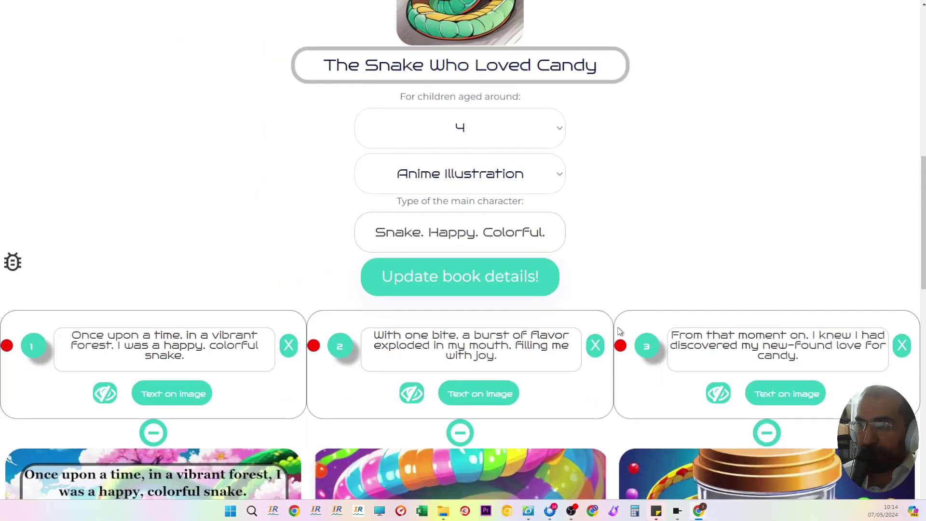
pyautogui.scroll(-5, 618, 328)
pyautogui.scroll(20, 617, 333)
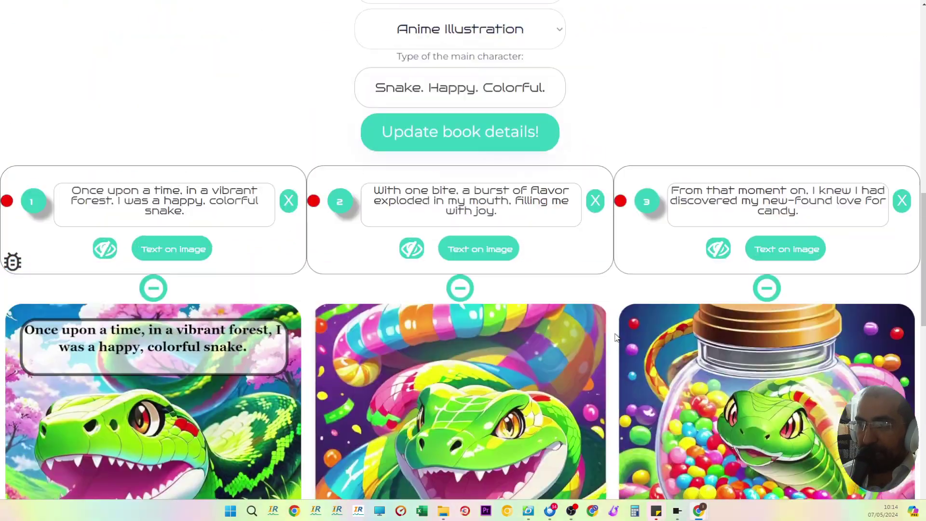
pyautogui.scroll(-7, 624, 254)
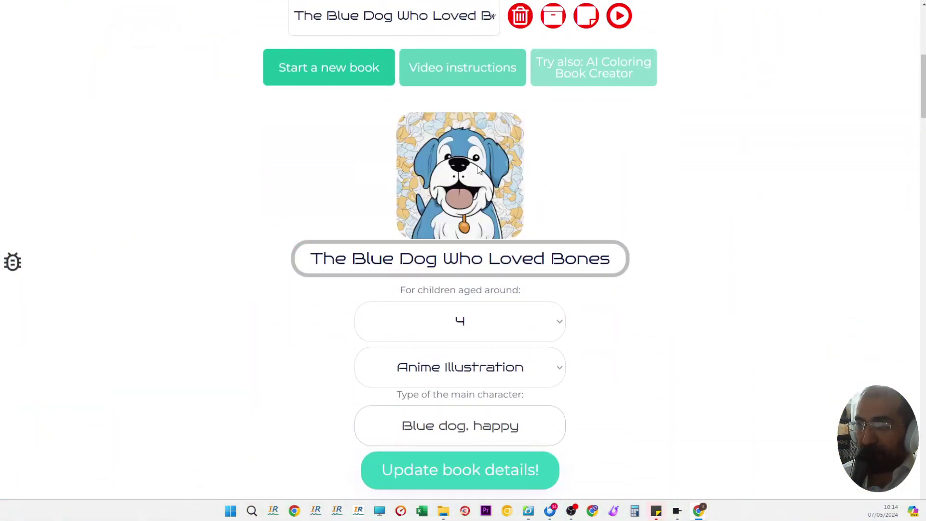
pyautogui.scroll(-17, 430, 257)
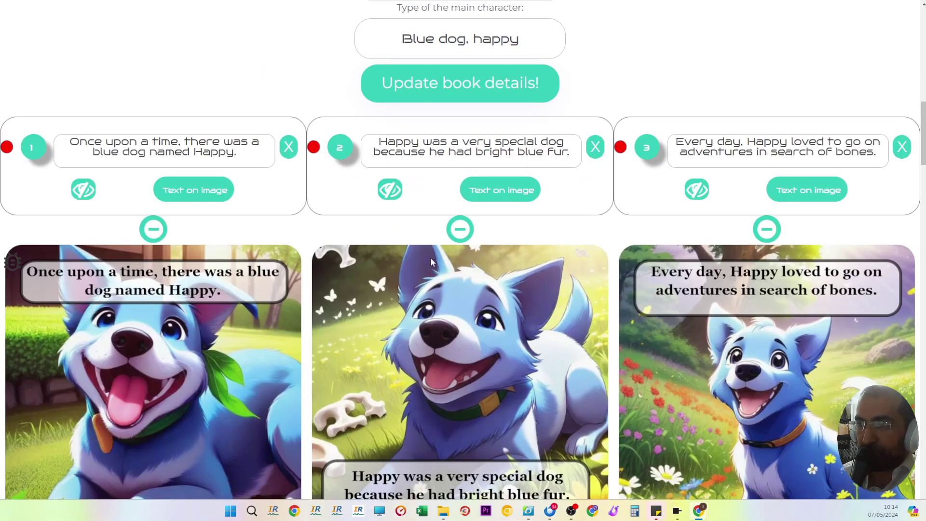
pyautogui.scroll(15, 430, 260)
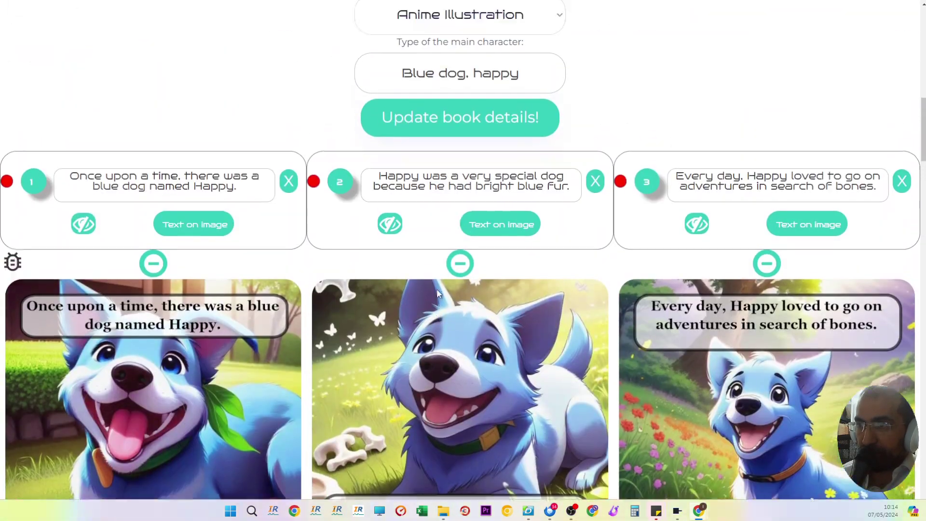
# Step: Scroll through the princess and prince books and return to the top of the page
pyautogui.scroll(8, 567, 188)
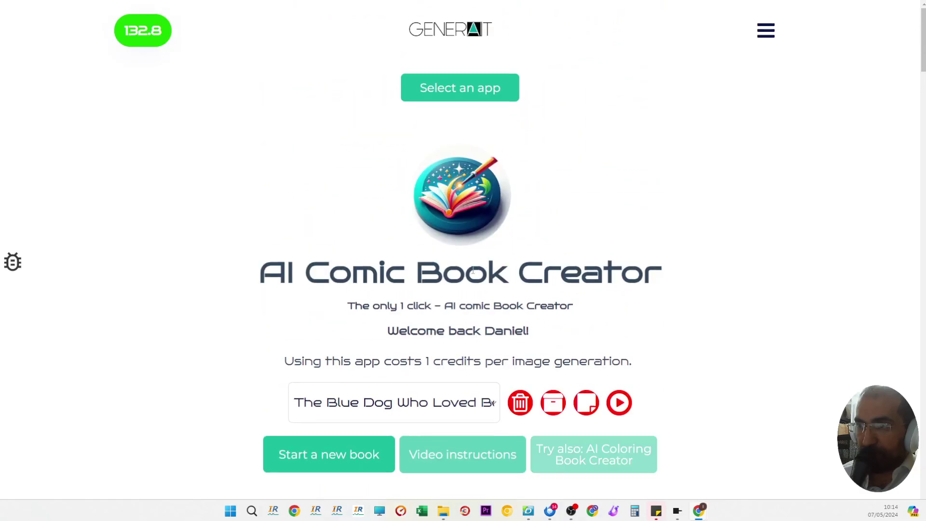
pyautogui.scroll(-15, 459, 298)
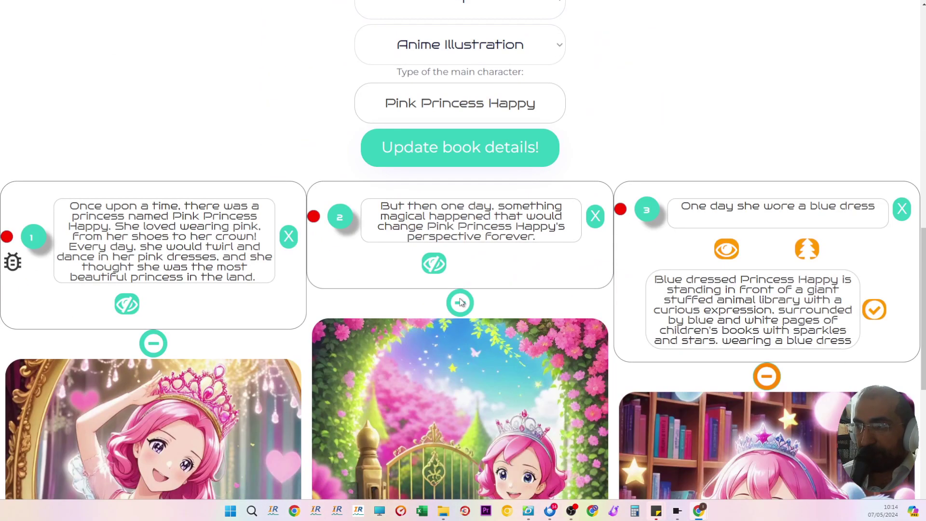
pyautogui.scroll(-4, 461, 303)
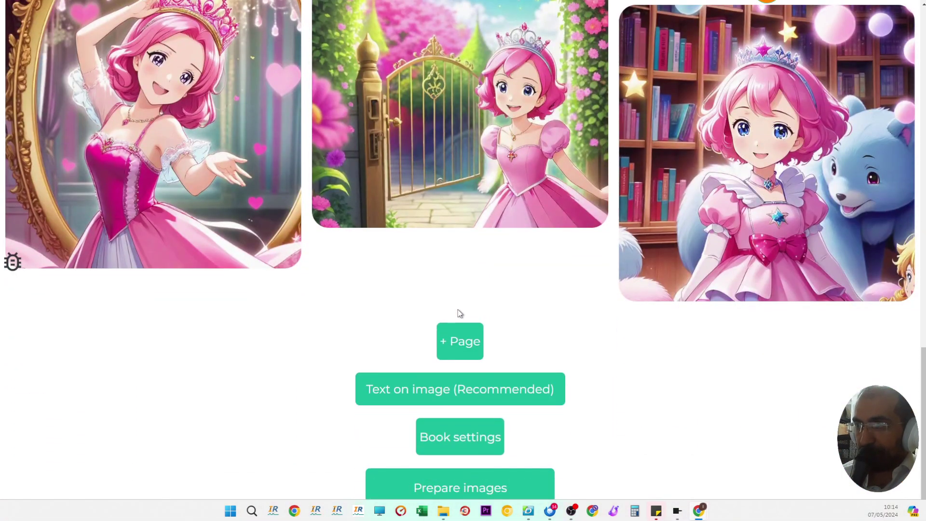
pyautogui.scroll(10, 460, 306)
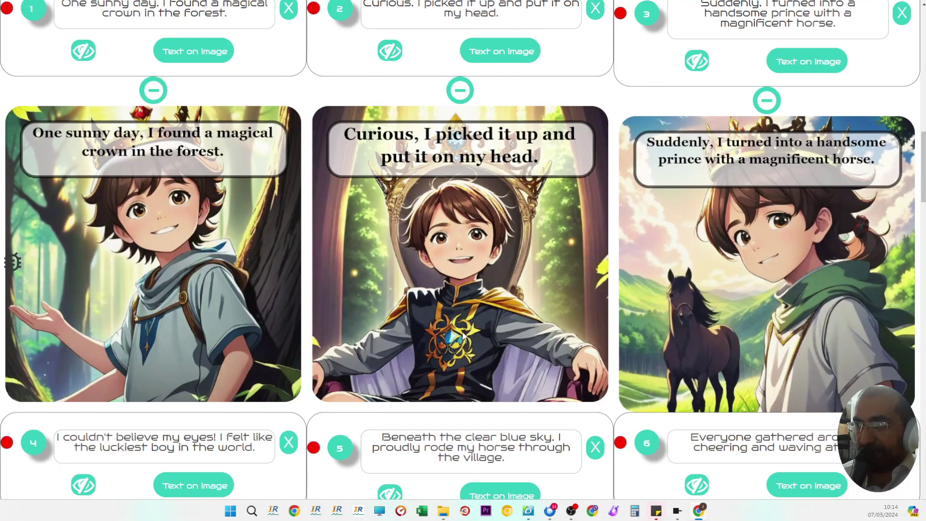
pyautogui.scroll(9, 464, 335)
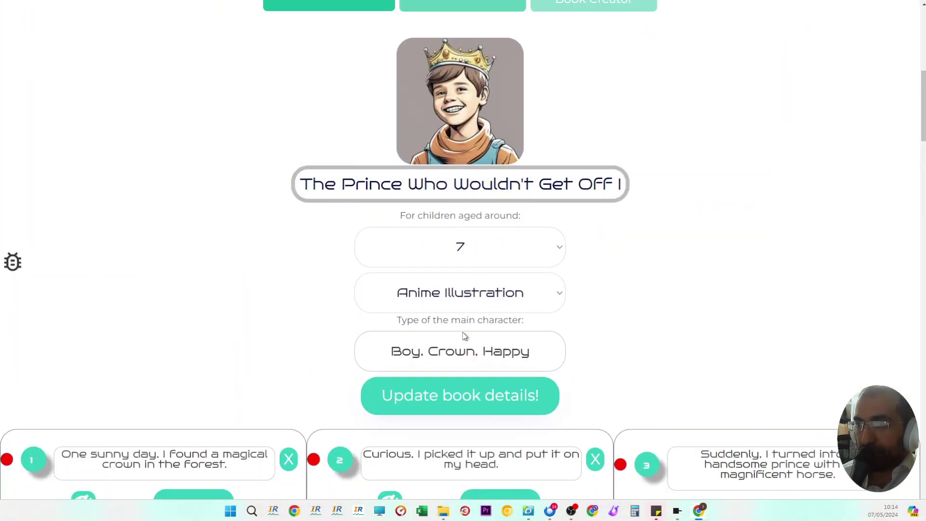
pyautogui.moveTo(369, 185); pyautogui.dragTo(597, 219)
pyautogui.click(661, 208)
pyautogui.scroll(-15, 661, 208)
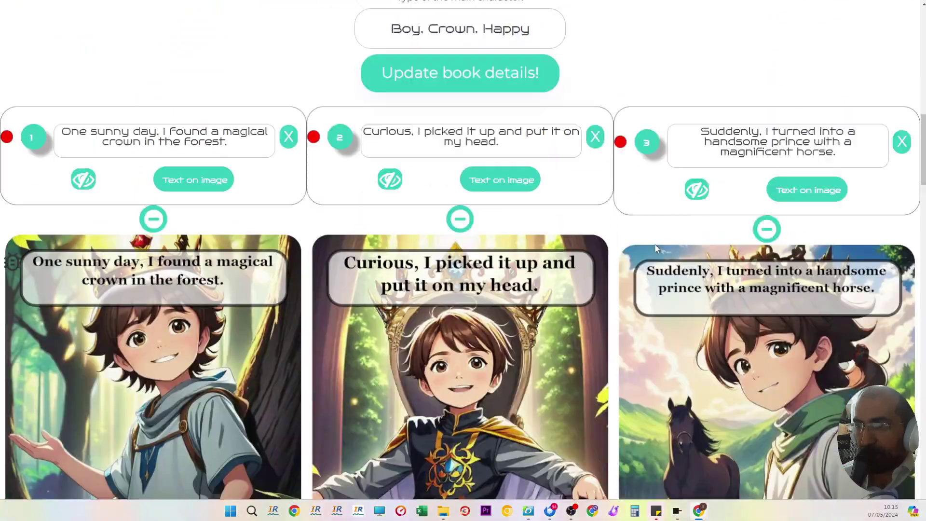
pyautogui.scroll(-15, 641, 265)
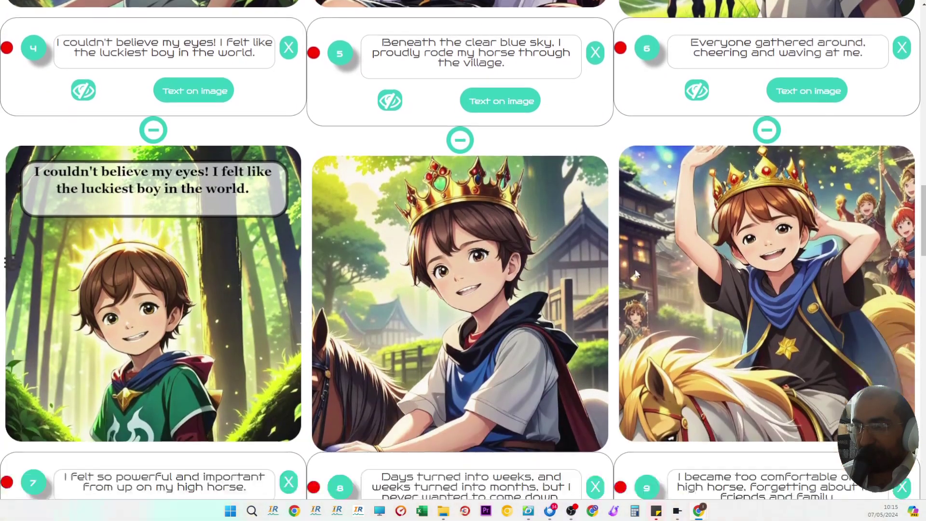
pyautogui.scroll(20, 613, 279)
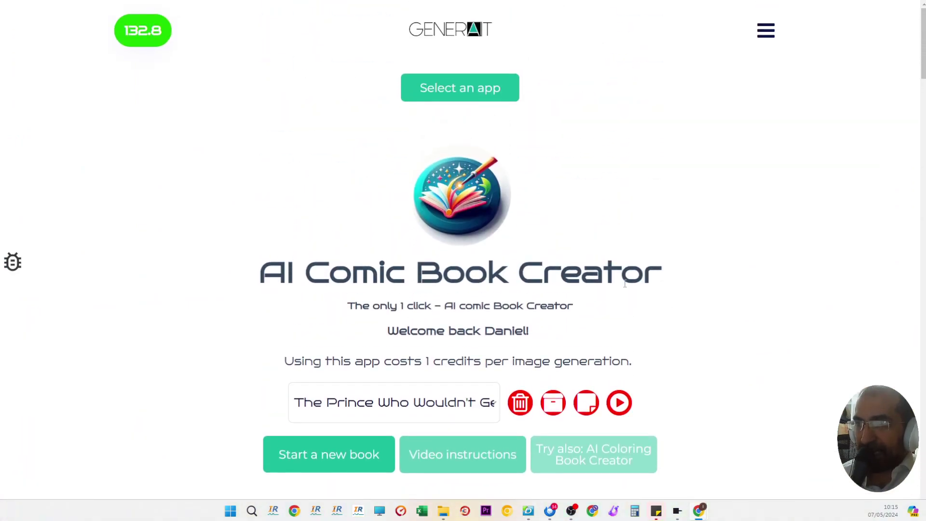
pyautogui.scroll(-3, 625, 286)
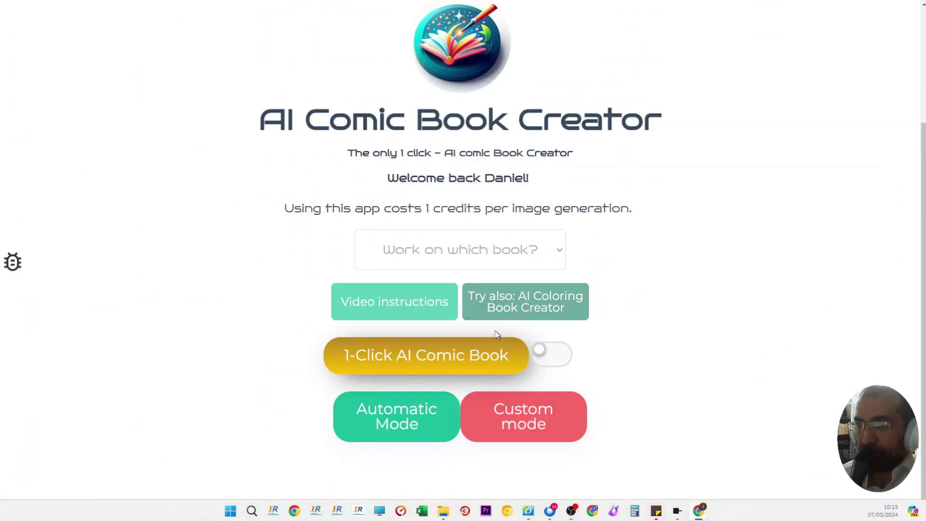
# Step: Create a 1-Click book from the prompt 'A cute blue elephant learns to climb a tree'
pyautogui.click(432, 360)
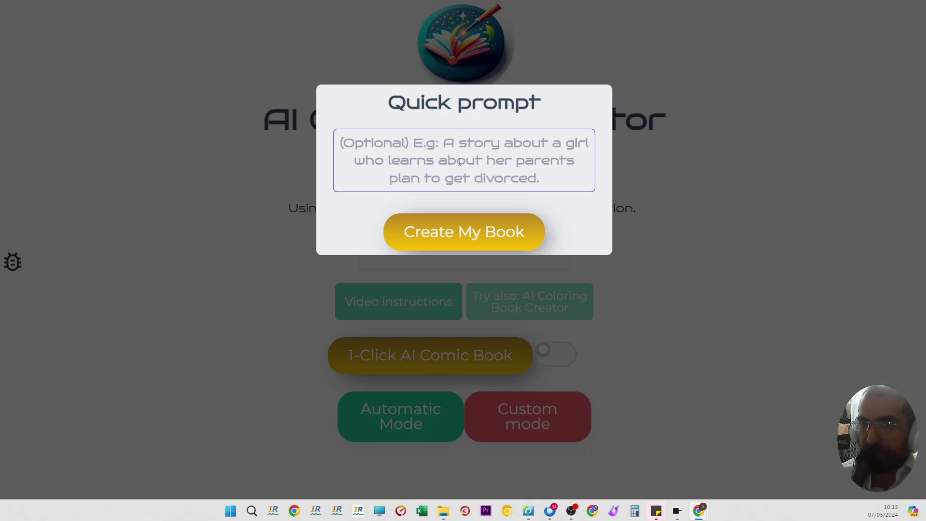
pyautogui.write('A cute bl')
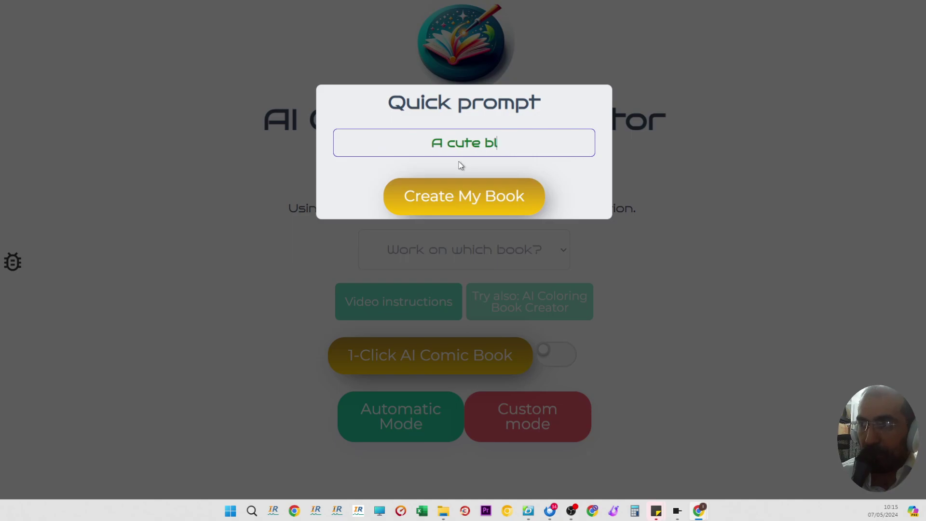
pyautogui.write('ue elephant le')
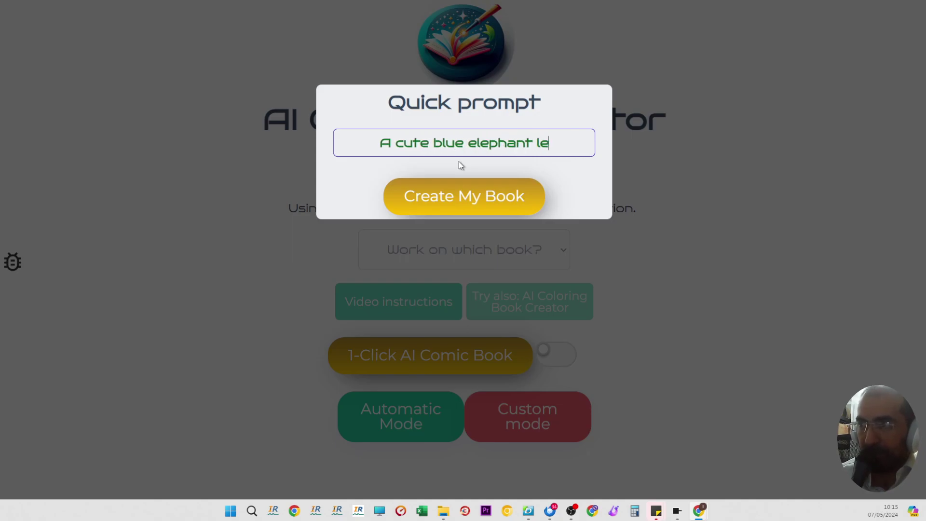
pyautogui.write('arns to climb ')
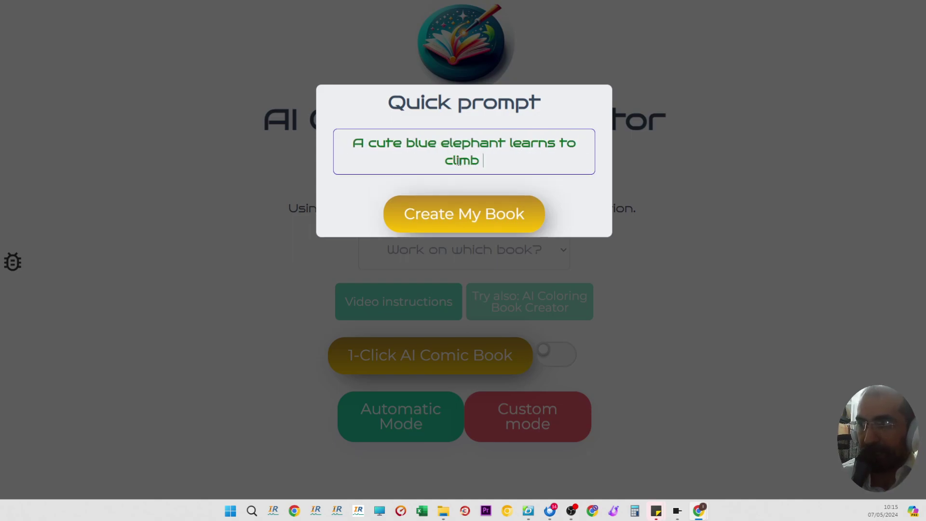
pyautogui.write('a tree')
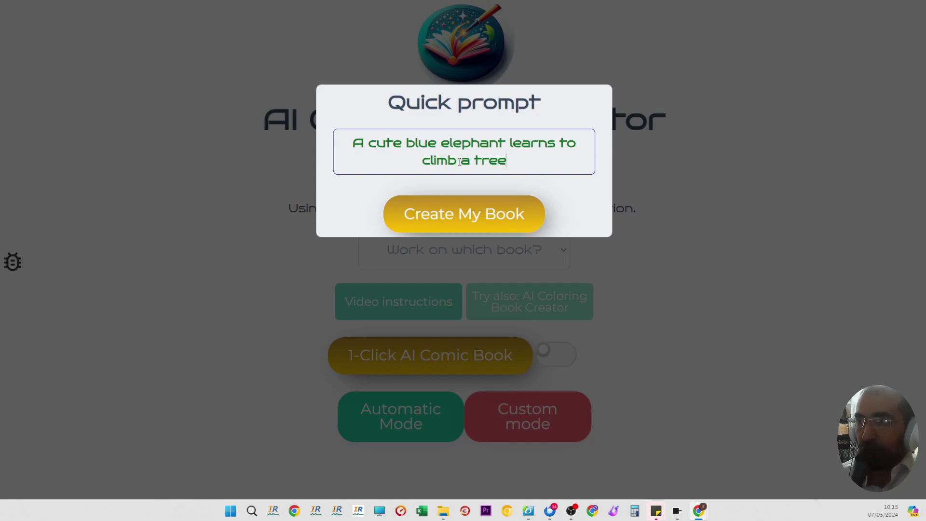
pyautogui.click(456, 222)
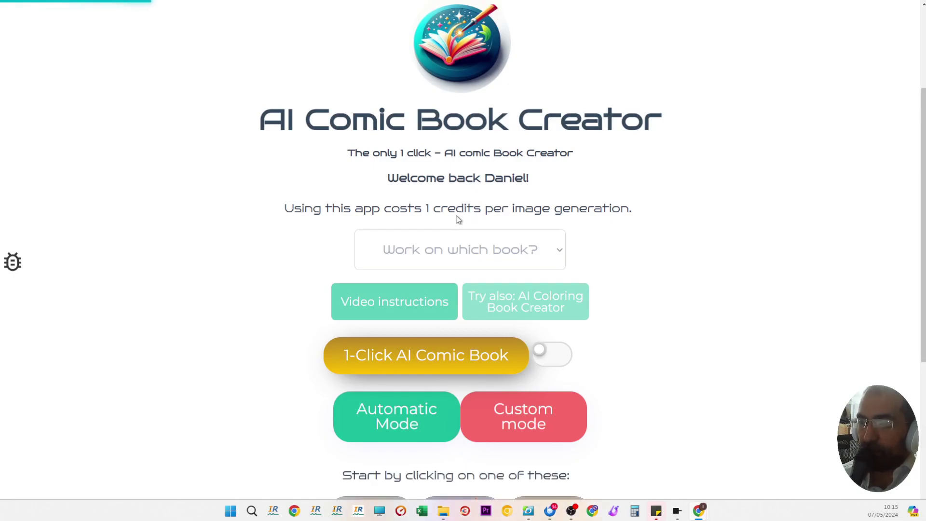
pyautogui.scroll(-5, 458, 220)
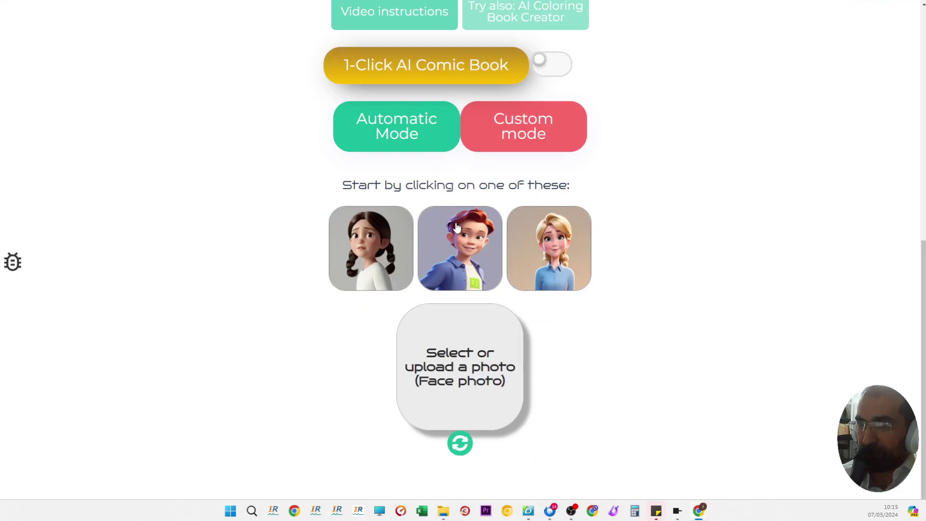
pyautogui.click(459, 225)
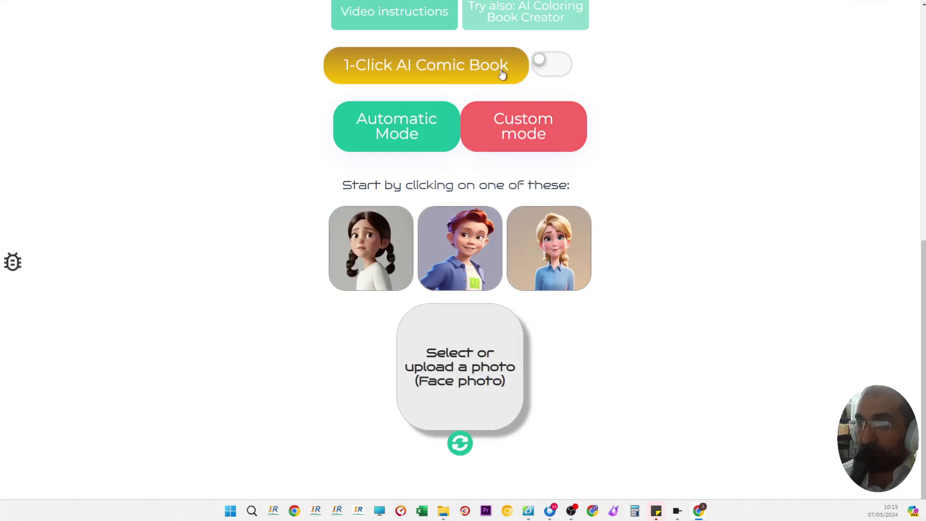
pyautogui.scroll(-5, 350, 135)
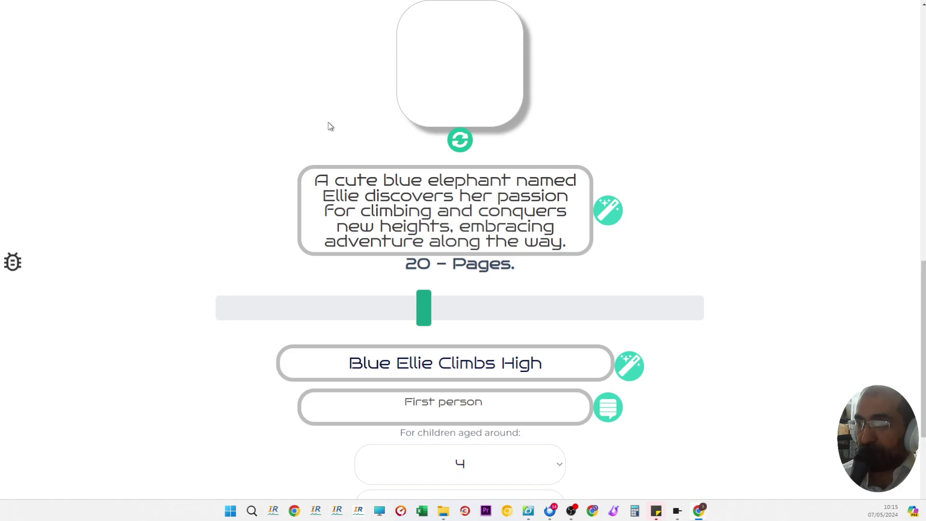
pyautogui.scroll(3, 220, 187)
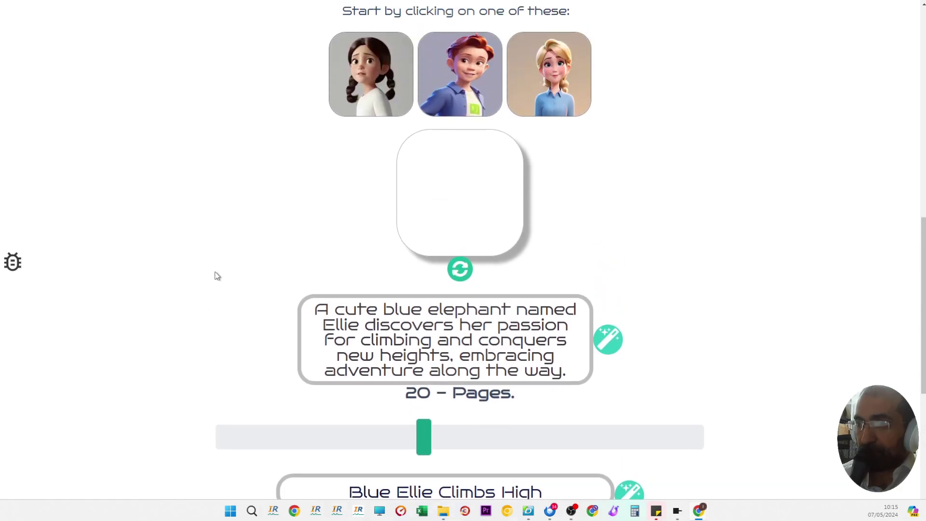
pyautogui.scroll(-4, 215, 275)
pyautogui.scroll(4, 276, 264)
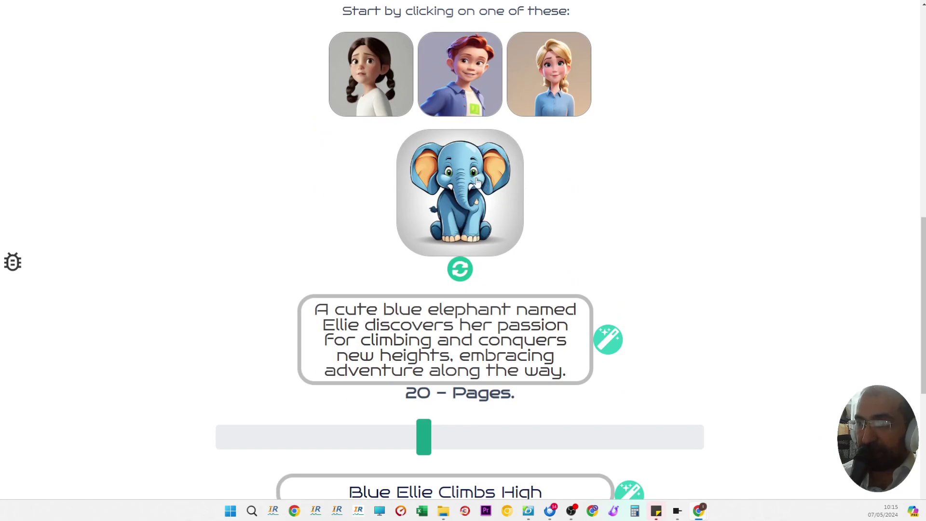
pyautogui.scroll(1, 400, 286)
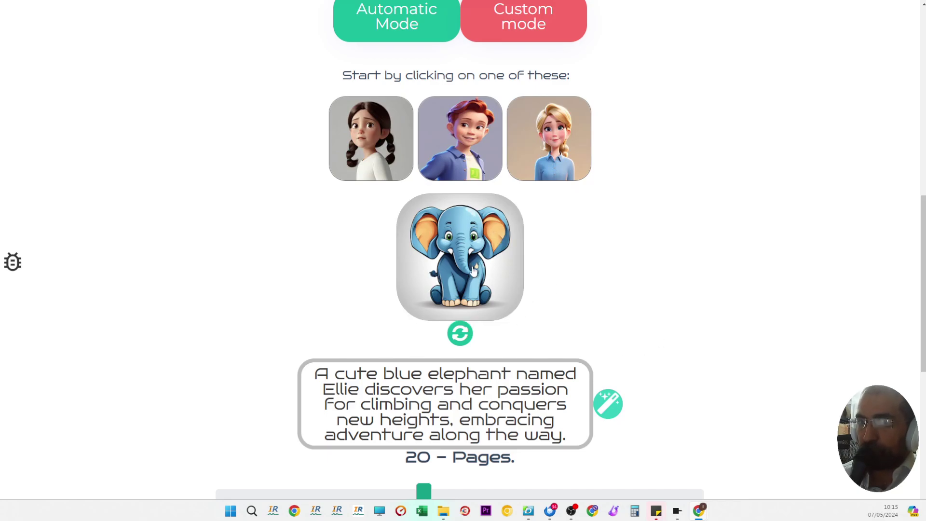
pyautogui.scroll(-4, 244, 246)
pyautogui.scroll(-4, 242, 248)
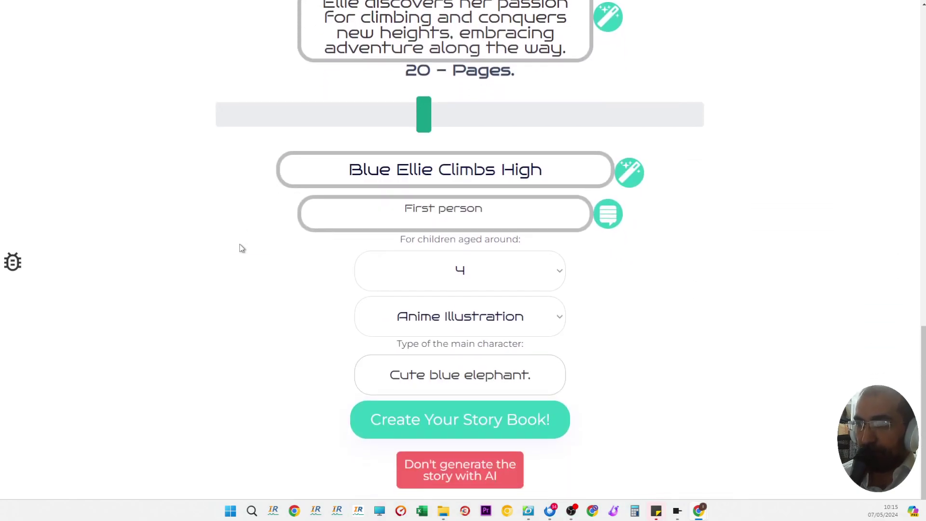
# Step: Append '. wearing sunglasses' to the main character description
pyautogui.moveTo(383, 380); pyautogui.dragTo(512, 375)
pyautogui.tripleClick(397, 376)
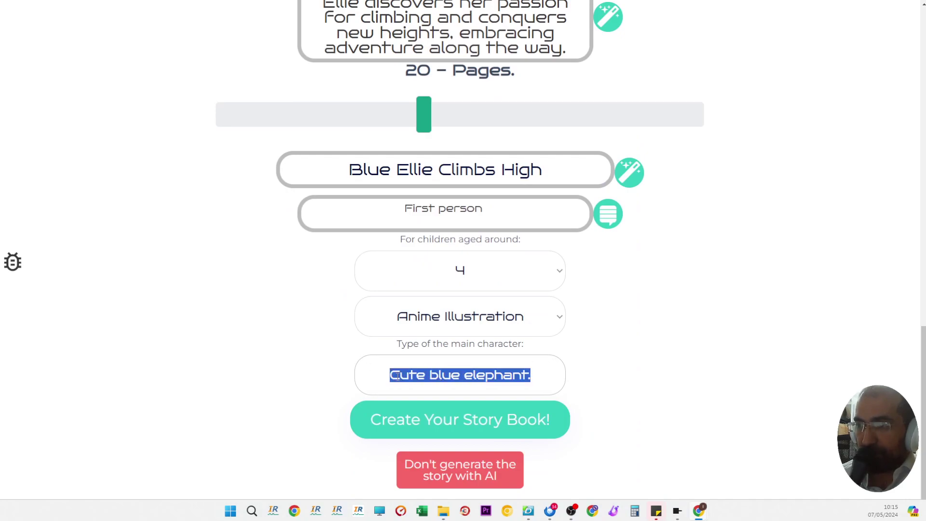
pyautogui.click(474, 377)
pyautogui.write('.')
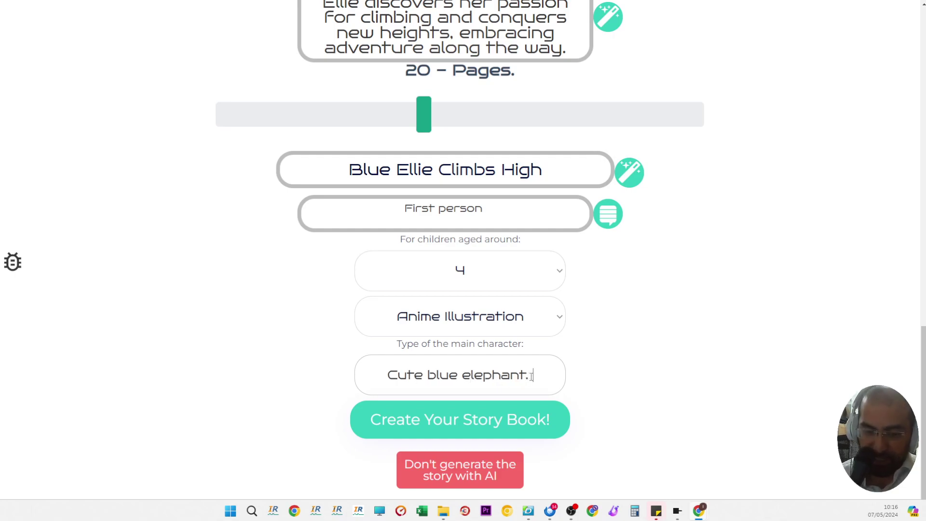
pyautogui.write(' weari')
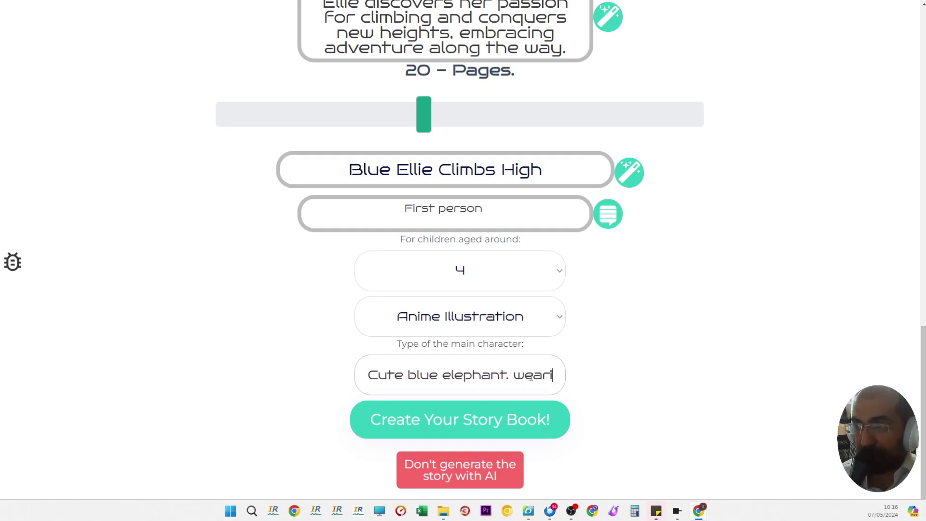
pyautogui.write('ng glasses')
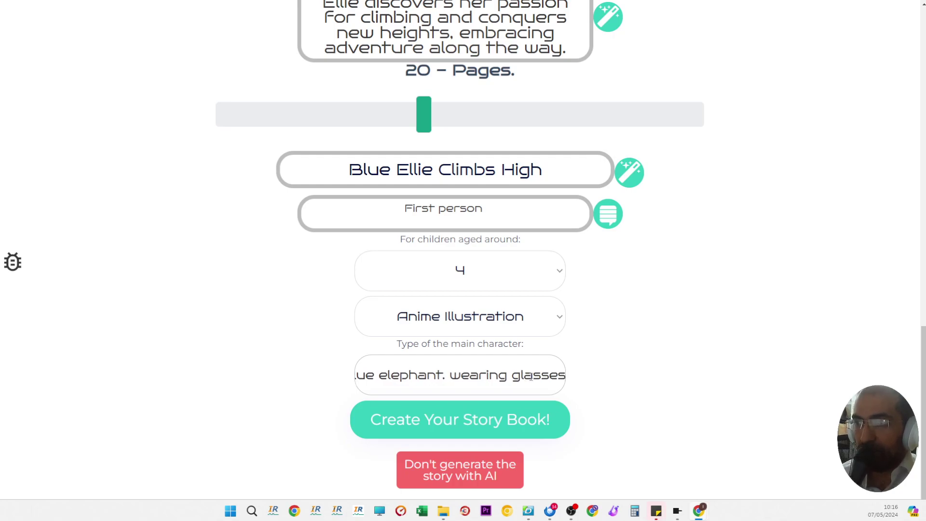
pyautogui.click(512, 375)
pyautogui.write('sun')
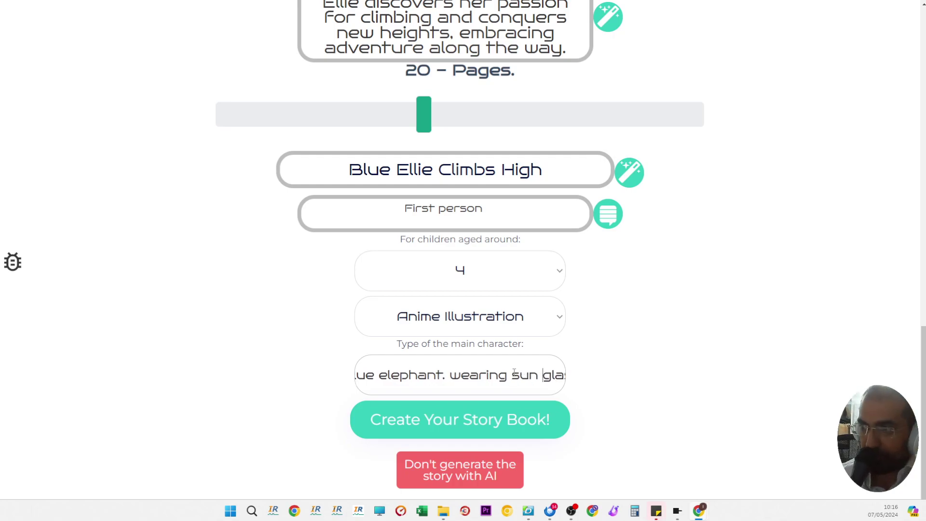
pyautogui.click(615, 368)
# Step: Regenerate the character image to show the elephant wearing sunglasses
pyautogui.scroll(7, 614, 368)
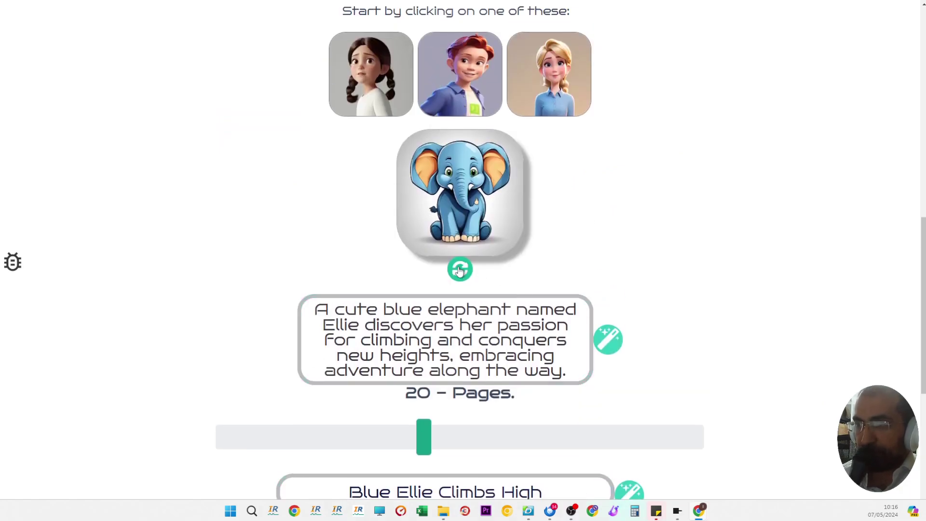
pyautogui.click(459, 270)
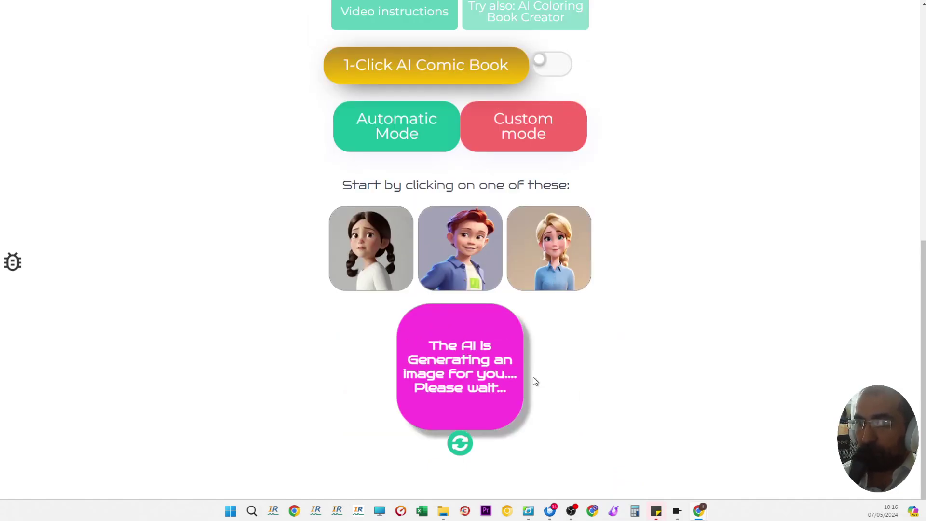
pyautogui.scroll(-6, 533, 377)
pyautogui.scroll(1, 682, 285)
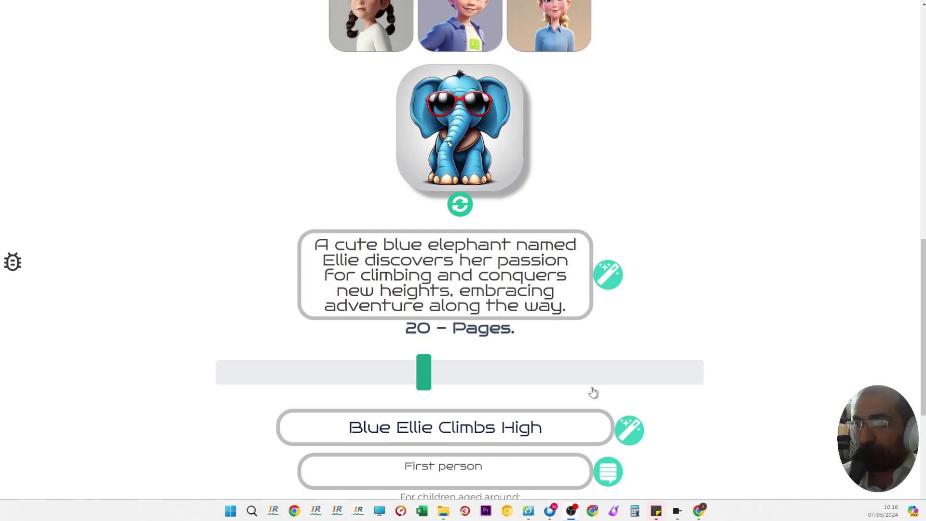
pyautogui.scroll(3, 591, 265)
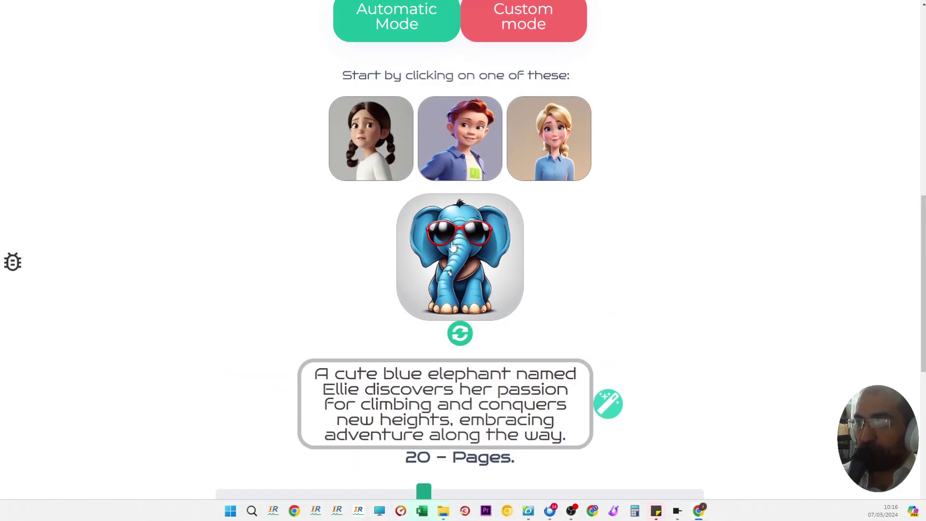
pyautogui.scroll(2, 625, 352)
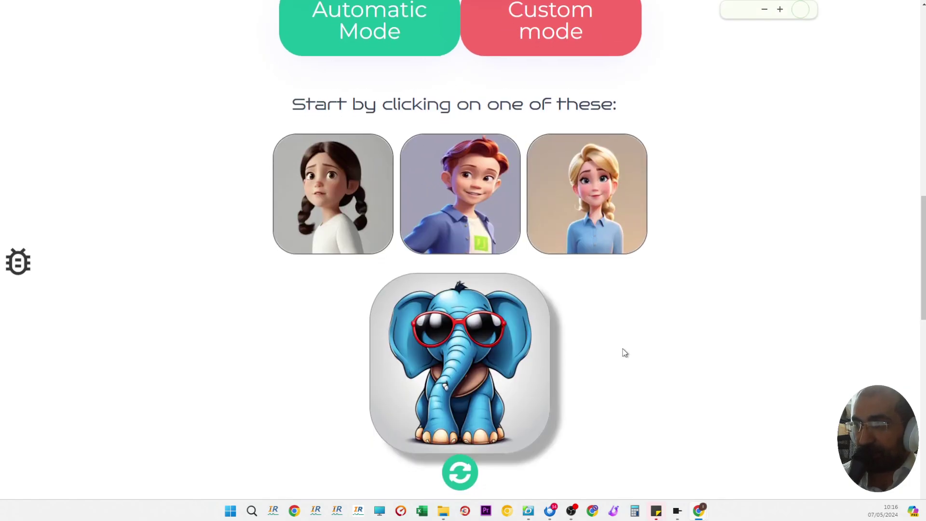
pyautogui.scroll(-4, 625, 352)
pyautogui.scroll(4, 645, 298)
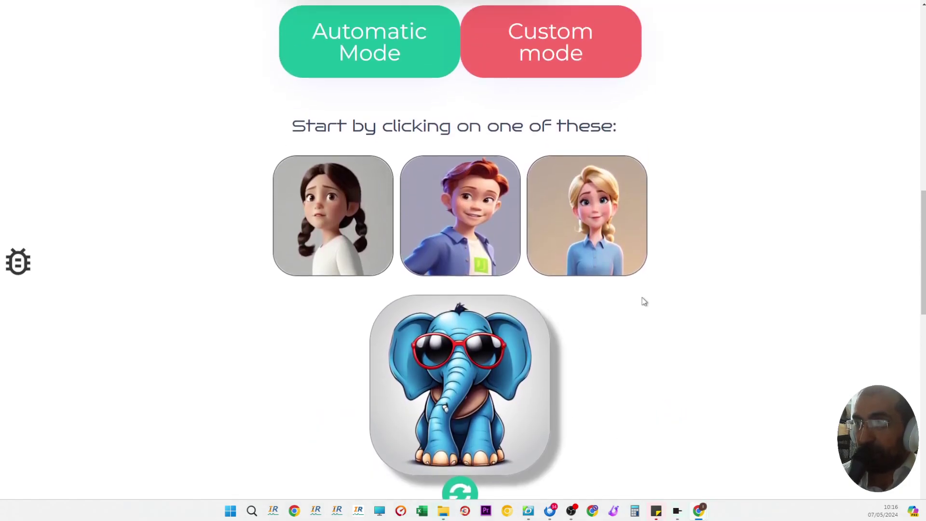
pyautogui.scroll(1, 646, 304)
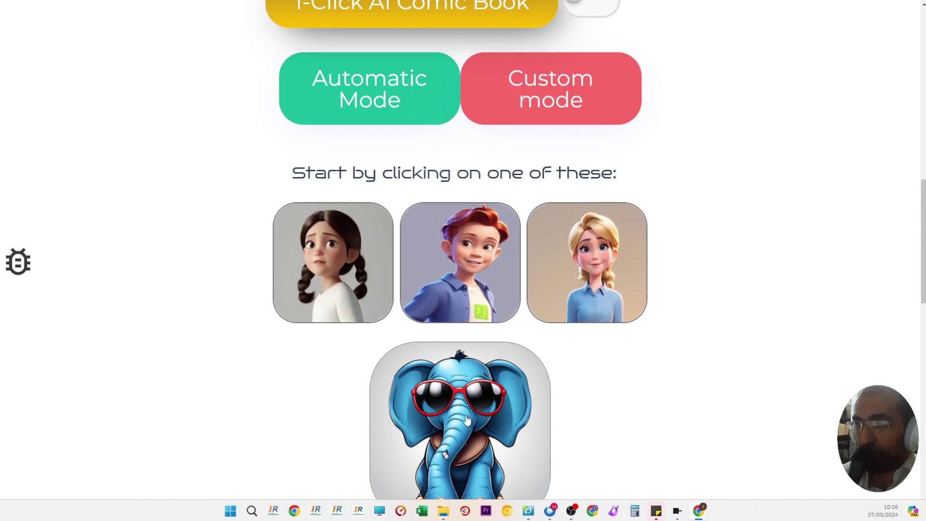
pyautogui.scroll(4, 345, 387)
# Step: Open and dismiss the quick prompt, then request automatically suggested story titles
pyautogui.click(399, 195)
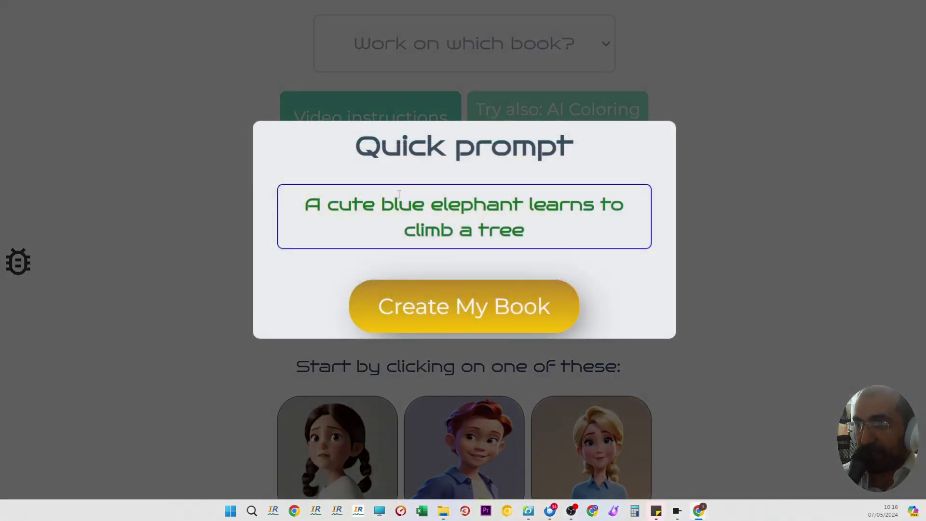
pyautogui.click(218, 214)
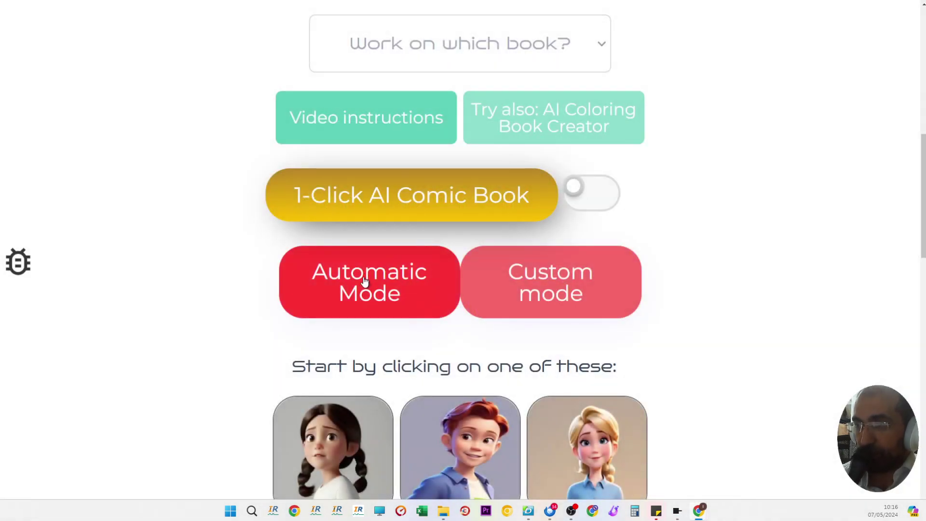
pyautogui.click(361, 291)
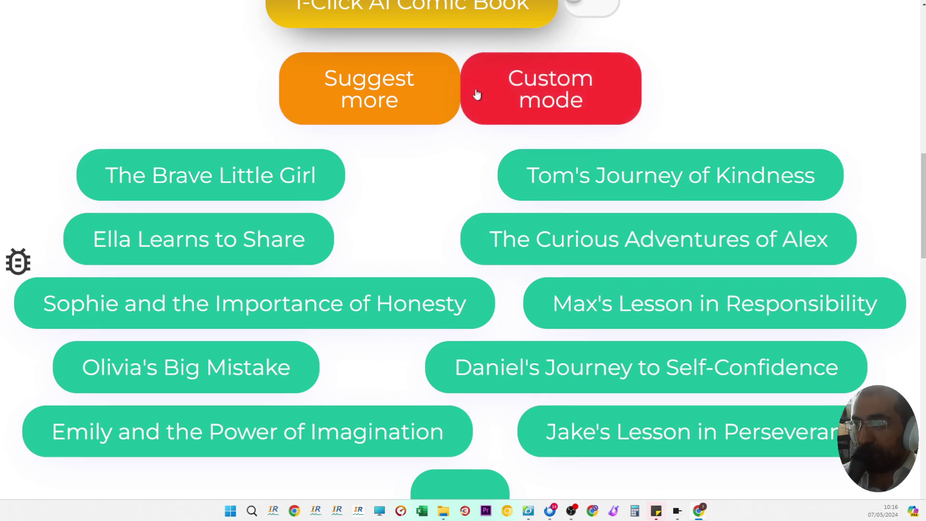
# Step: Switch to Custom mode and choose the pigtailed girl as main character, leaving the topic empty
pyautogui.click(533, 92)
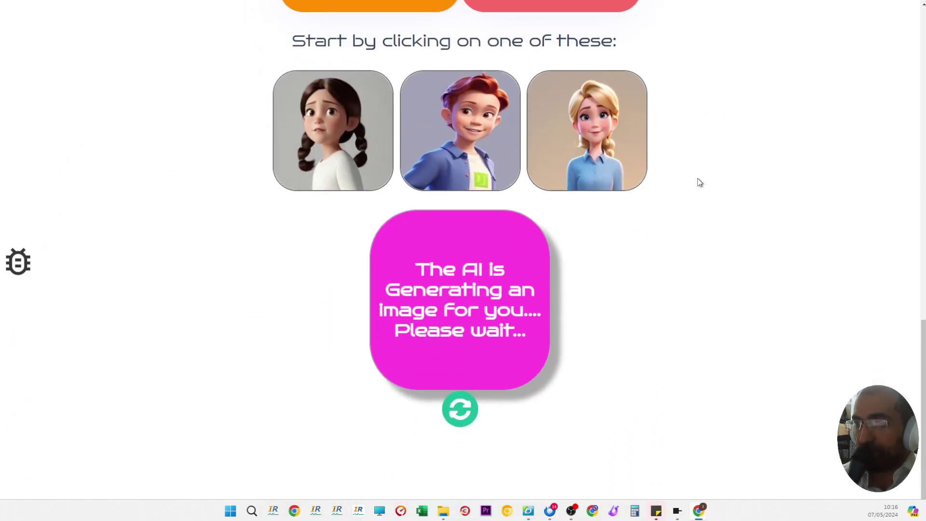
pyautogui.click(355, 133)
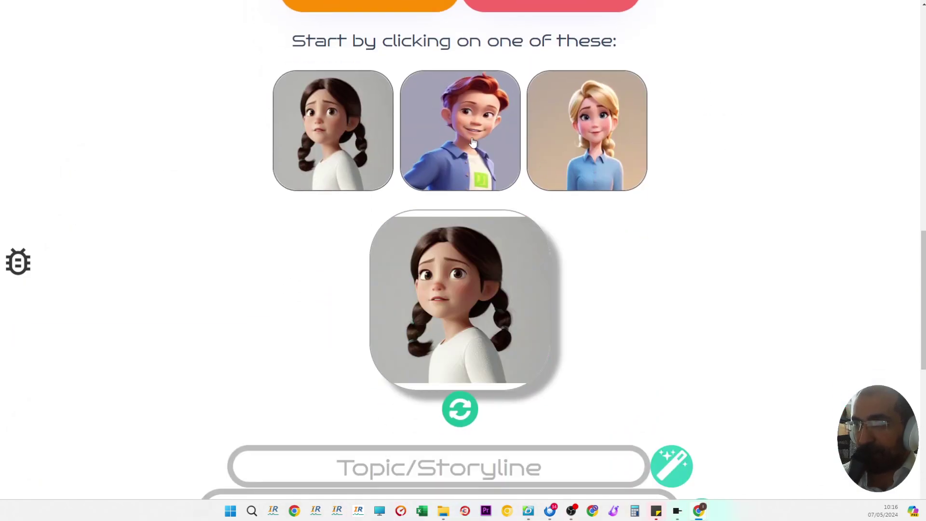
pyautogui.scroll(-5, 633, 176)
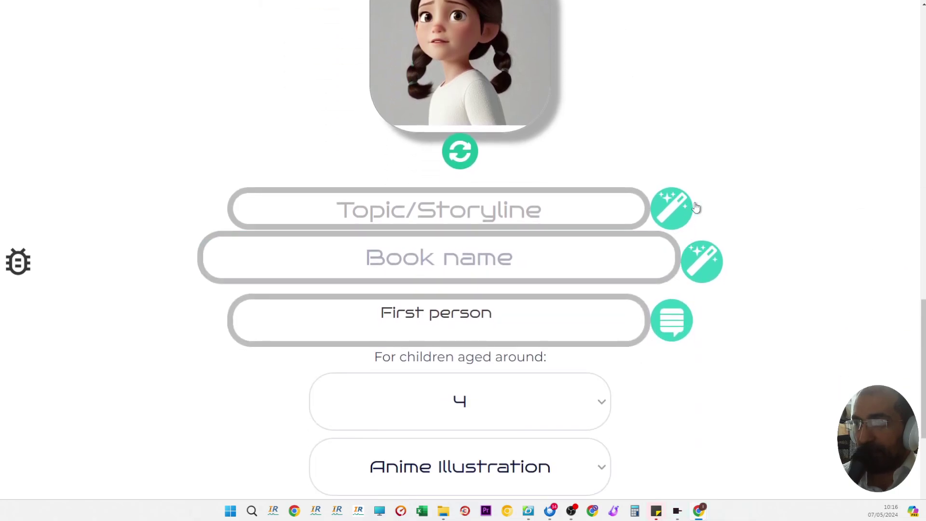
pyautogui.click(473, 202)
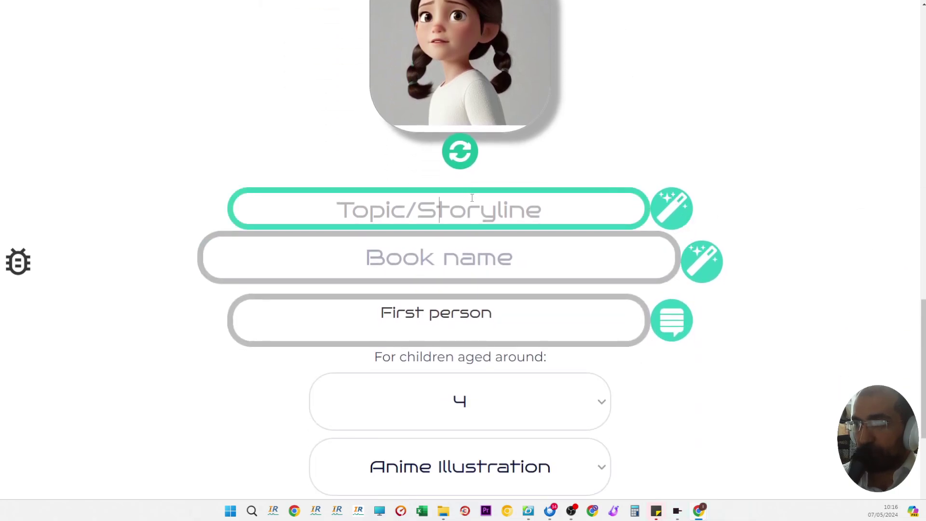
pyautogui.write('a')
pyautogui.hotkey('ctrl', 'a')
pyautogui.press('BackSpace')
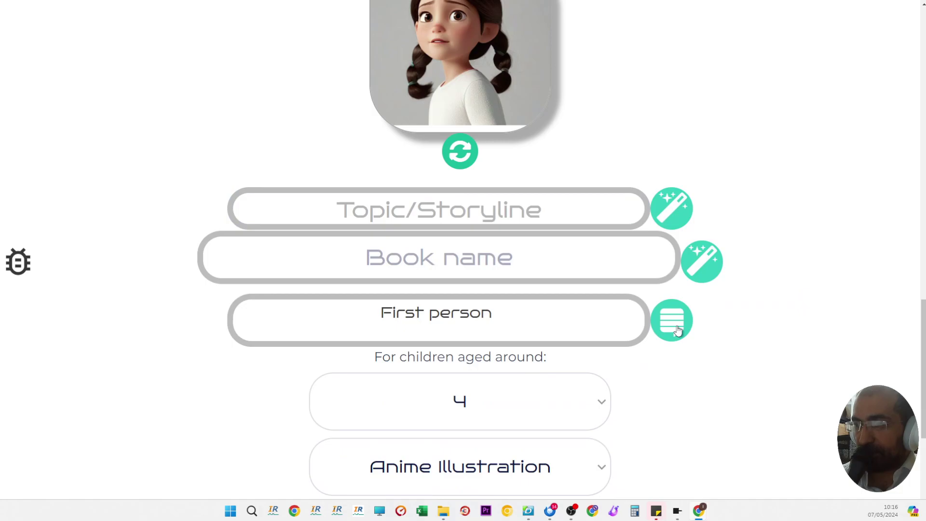
# Step: Check the illustration style list, keeping Anime Illustration
pyautogui.scroll(-4, 598, 409)
pyautogui.click(504, 283)
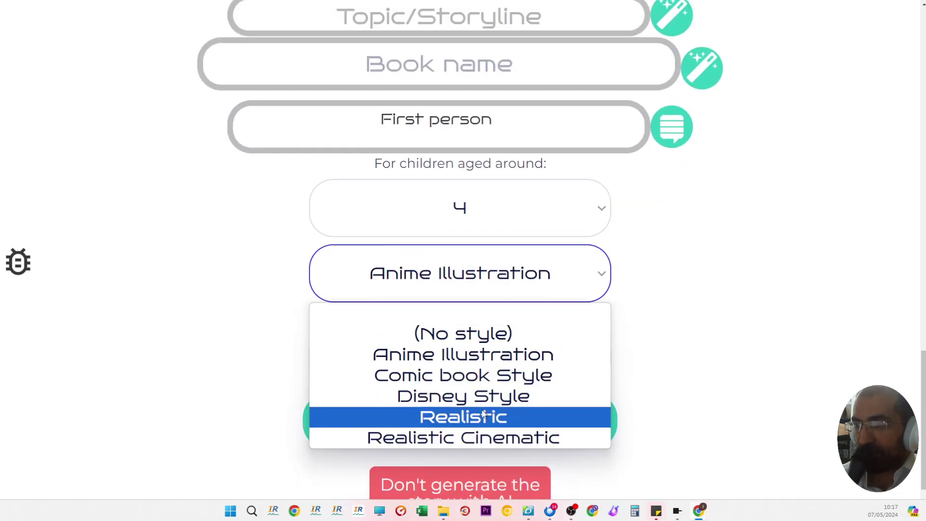
pyautogui.click(702, 380)
pyautogui.scroll(20, 689, 398)
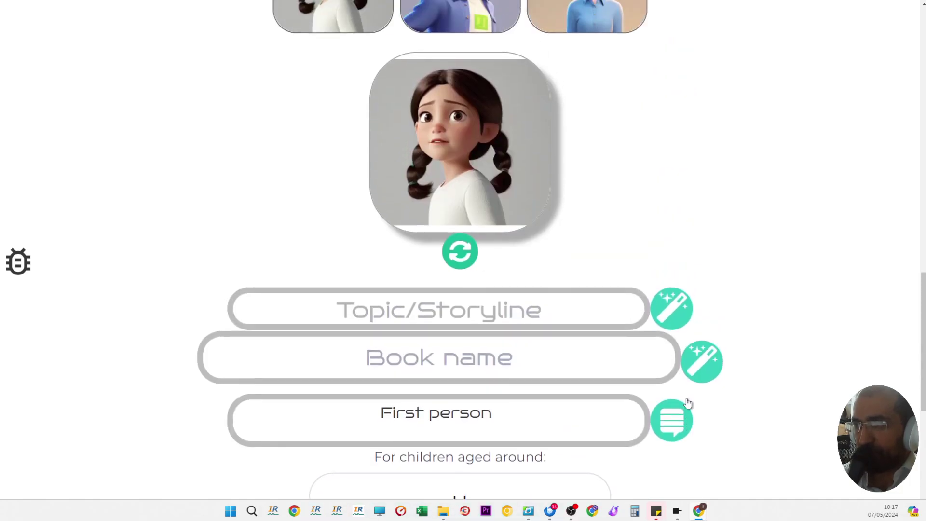
pyautogui.scroll(-4, 677, 388)
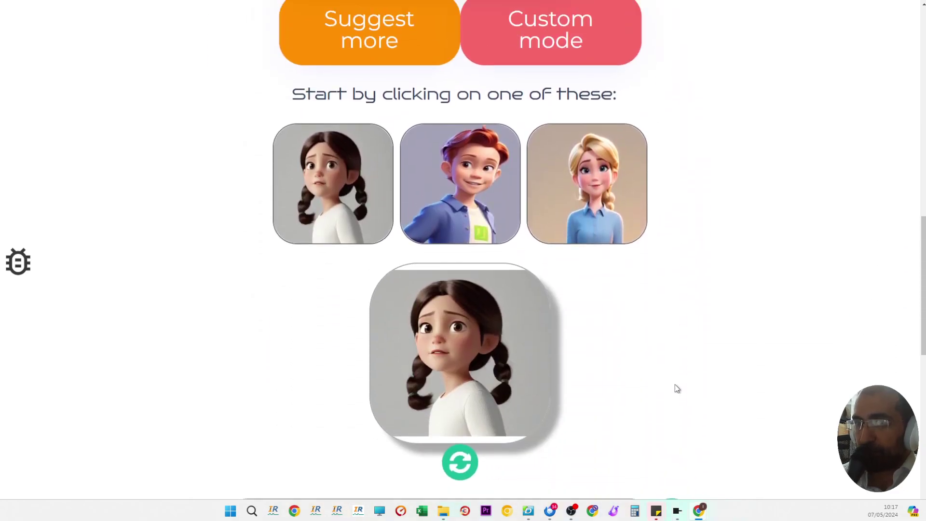
pyautogui.scroll(12, 675, 386)
# Step: Review the snake book's illustrated pages zoomed out, then move the page text onto the images
pyautogui.scroll(4, 658, 285)
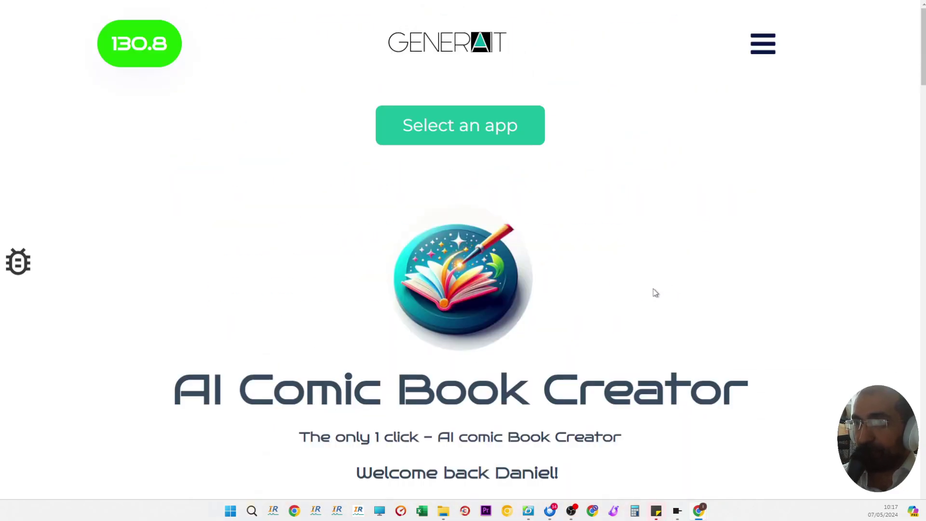
pyautogui.scroll(-17, 653, 289)
pyautogui.scroll(-6, 643, 308)
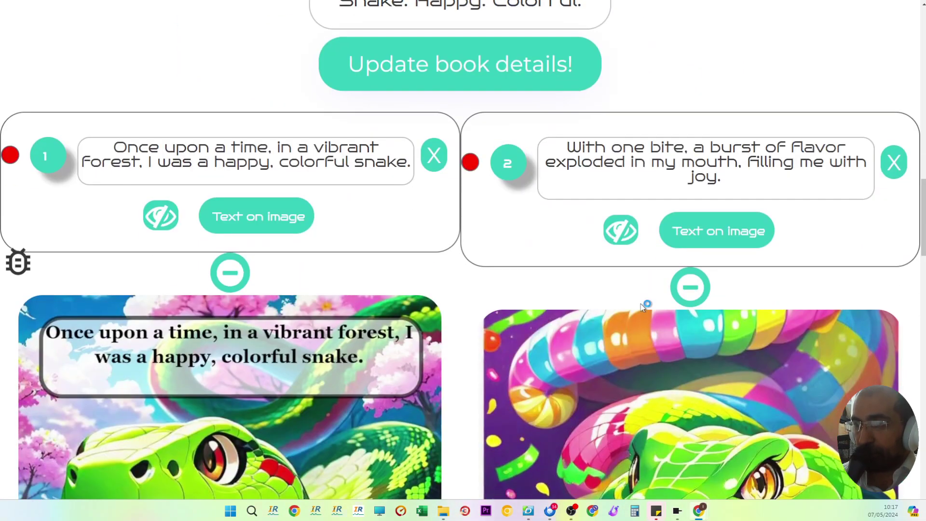
pyautogui.scroll(-5, 549, 306)
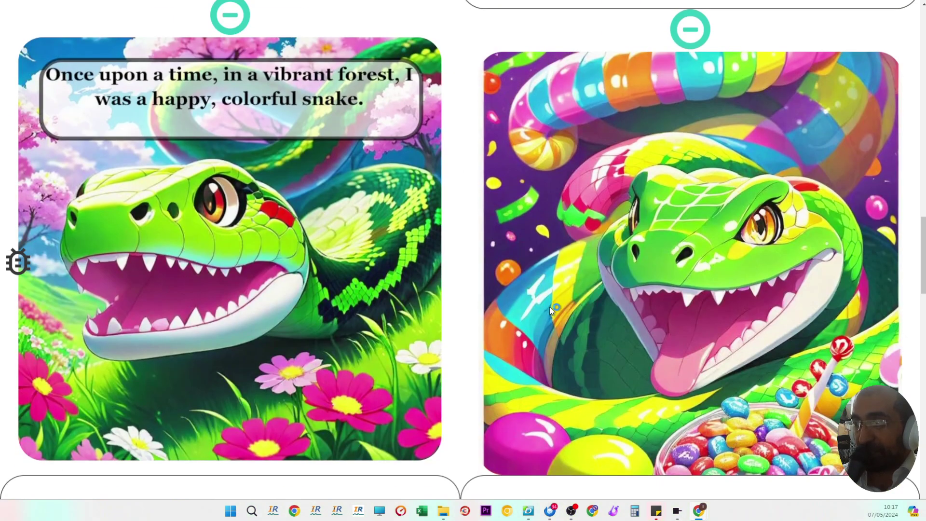
pyautogui.hotkey('ctrl', '-')
pyautogui.scroll(-1, 546, 307)
pyautogui.scroll(-8, 545, 309)
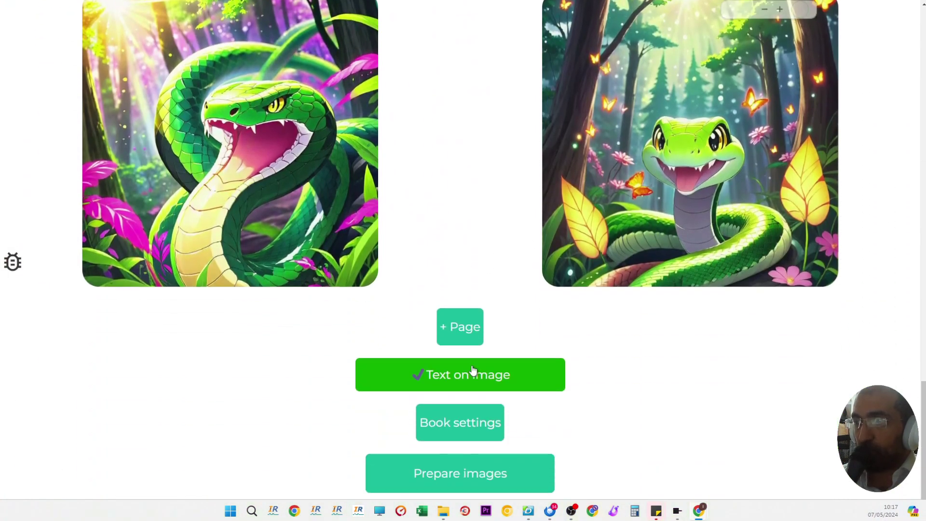
pyautogui.scroll(6, 472, 372)
pyautogui.scroll(8, 449, 245)
pyautogui.scroll(-15, 372, 263)
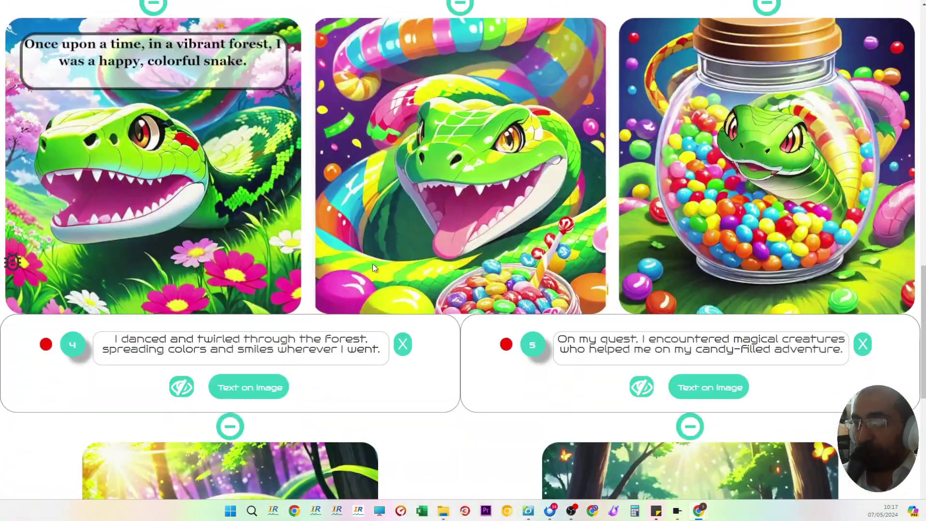
pyautogui.click(434, 374)
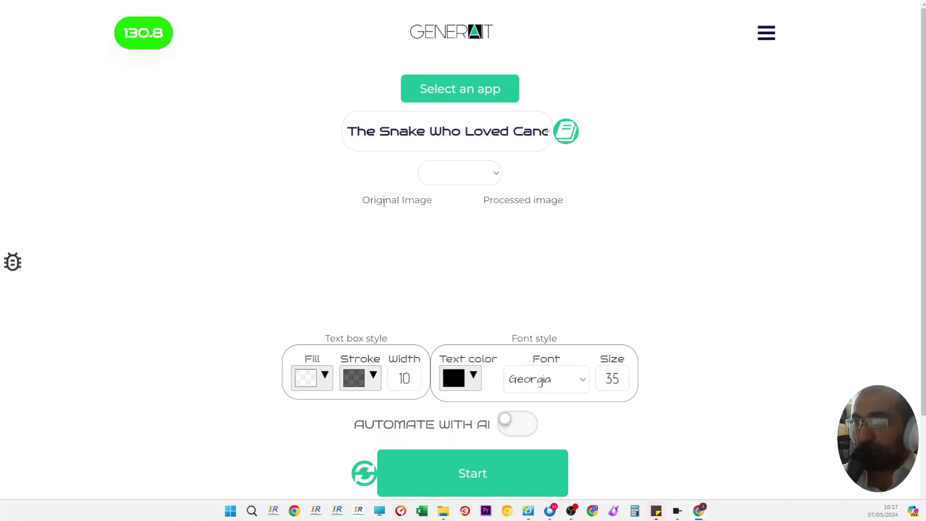
# Step: Run AI-automated text placement on all pages and inspect the first image's text bubble
pyautogui.click(471, 467)
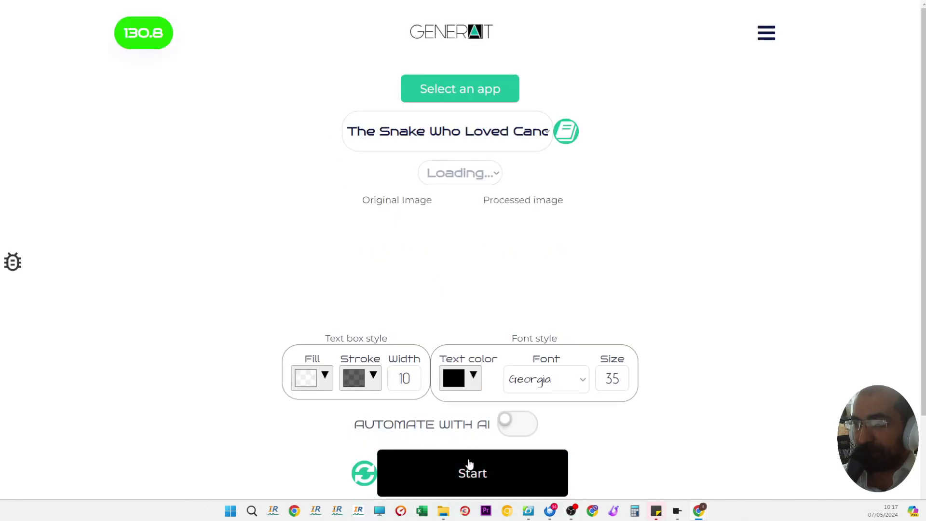
pyautogui.click(514, 428)
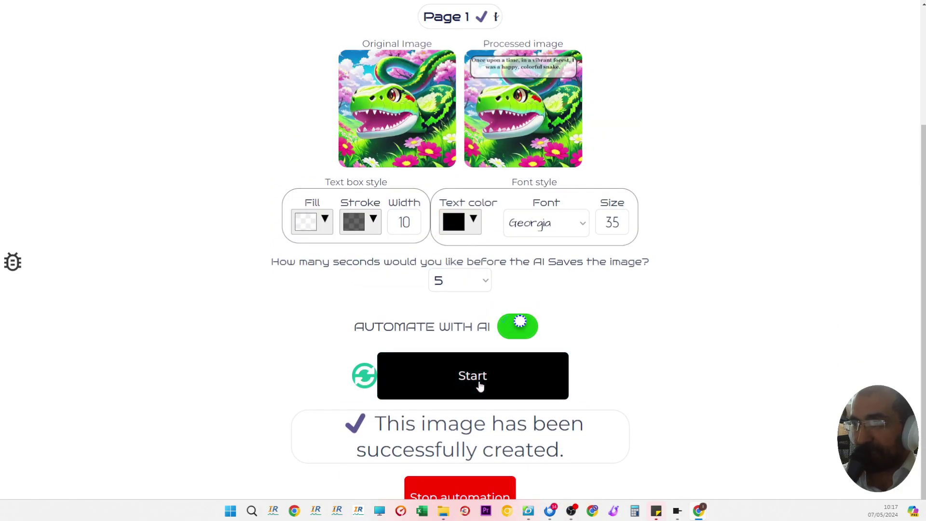
pyautogui.click(480, 384)
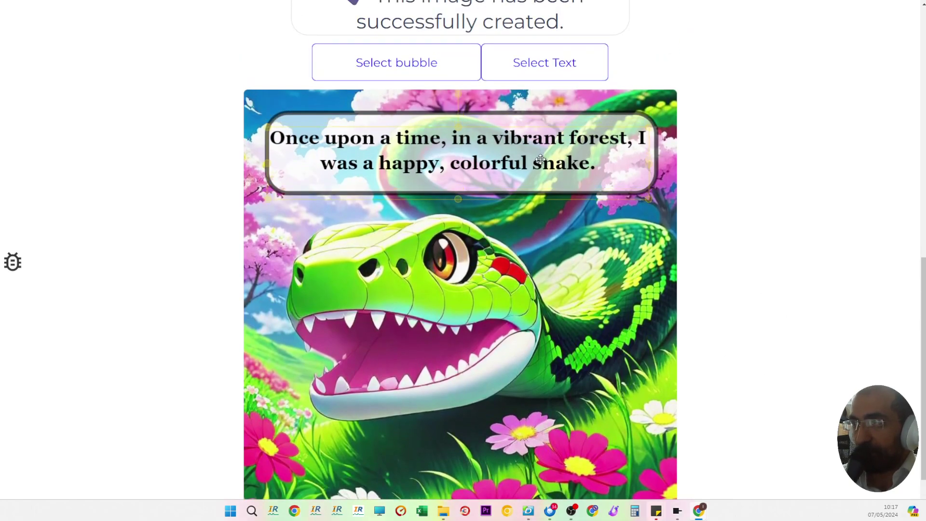
pyautogui.click(540, 159)
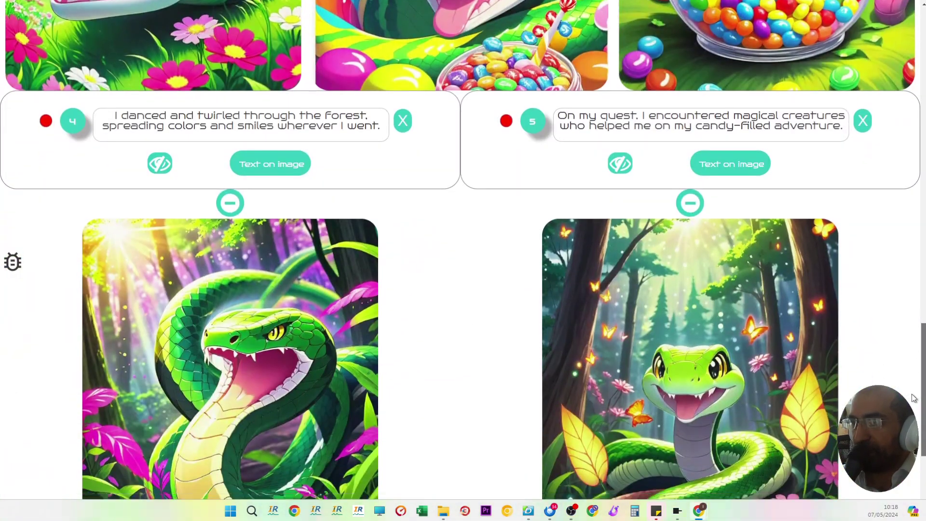
# Step: Create and save an introduction page from the book settings
pyautogui.moveTo(914, 398); pyautogui.dragTo(919, 434)
pyautogui.scroll(-2, 705, 392)
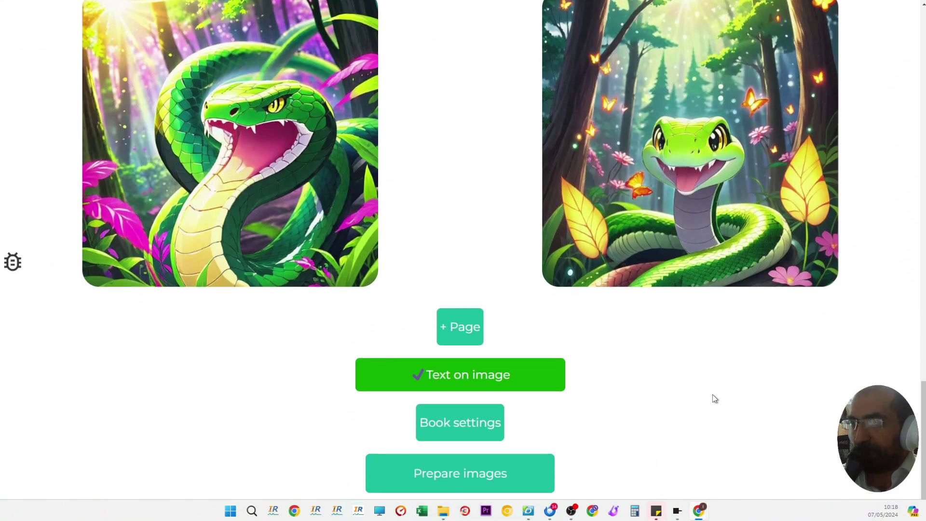
pyautogui.click(457, 415)
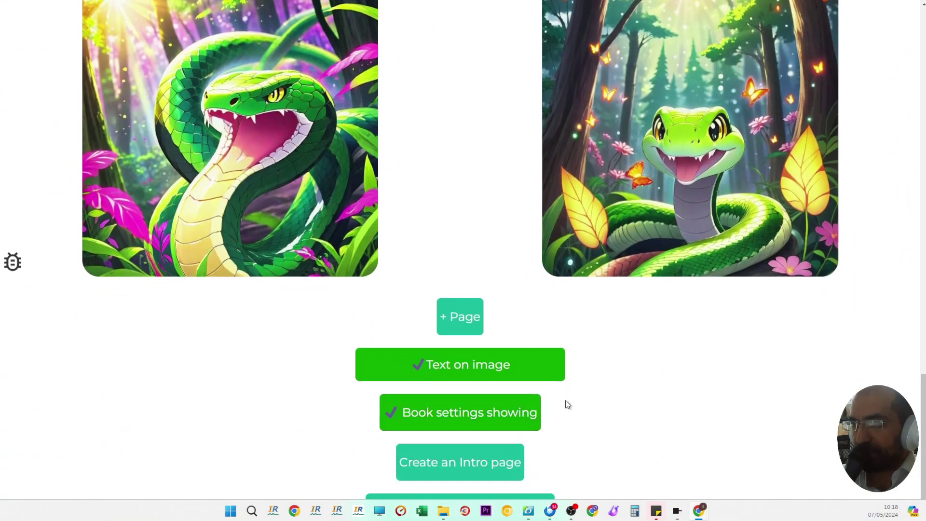
pyautogui.click(457, 418)
pyautogui.scroll(-5, 635, 350)
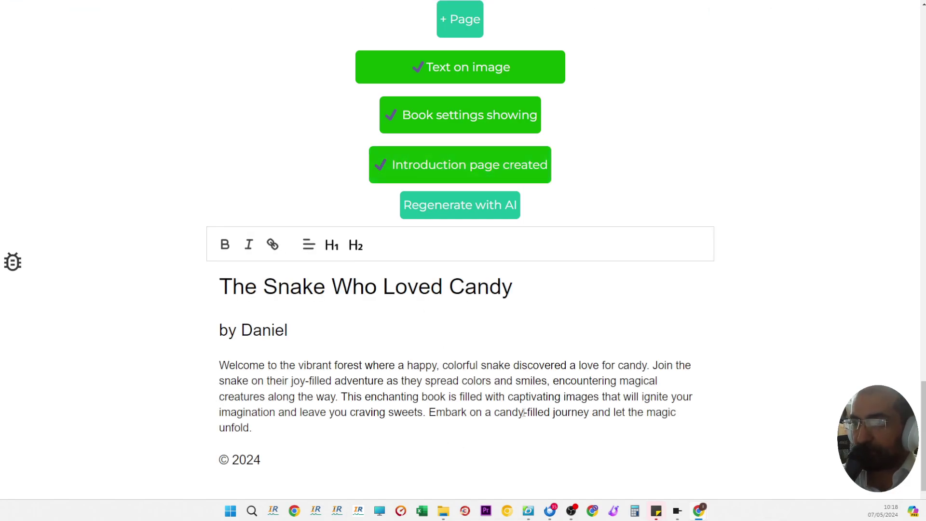
pyautogui.scroll(-2, 477, 305)
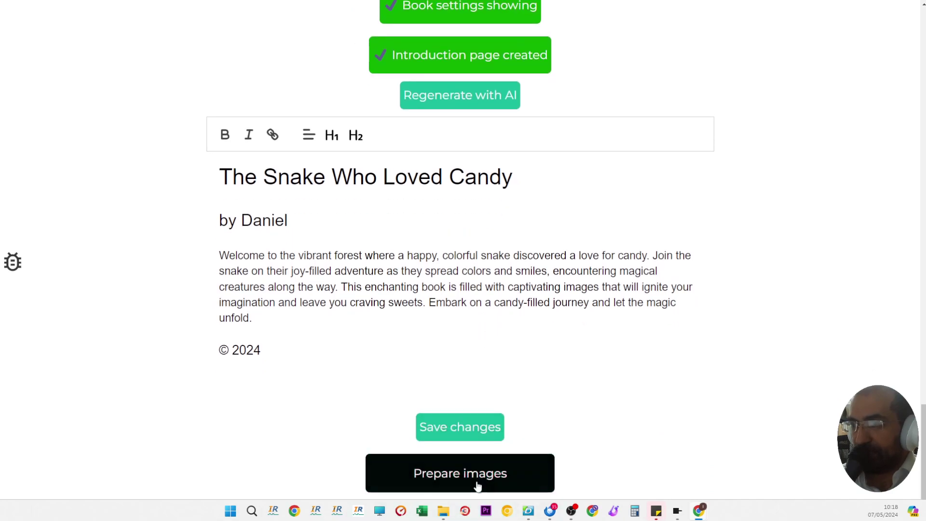
pyautogui.click(459, 427)
# Step: Begin preparing the five page images and look over the intro text
pyautogui.click(455, 477)
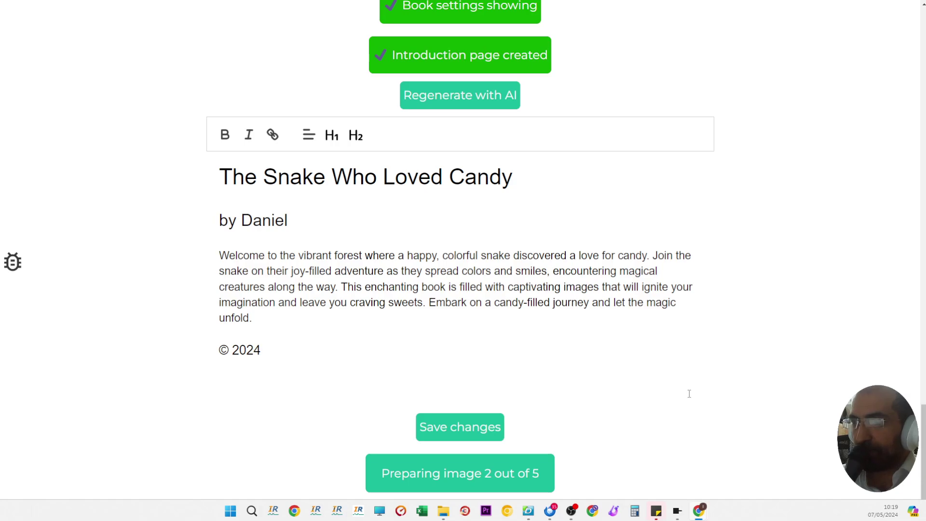
pyautogui.moveTo(220, 184); pyautogui.dragTo(314, 289)
pyautogui.click(314, 289)
pyautogui.scroll(20, 166, 376)
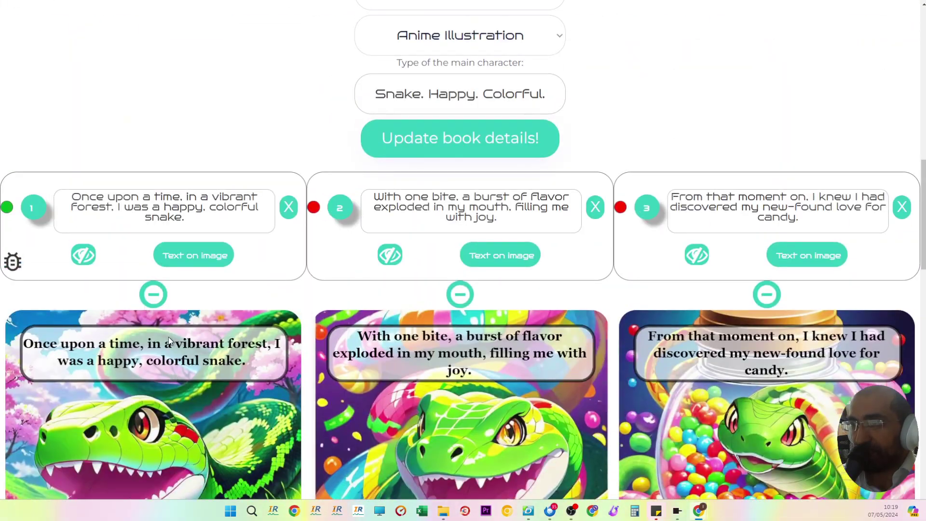
pyautogui.scroll(2, 161, 349)
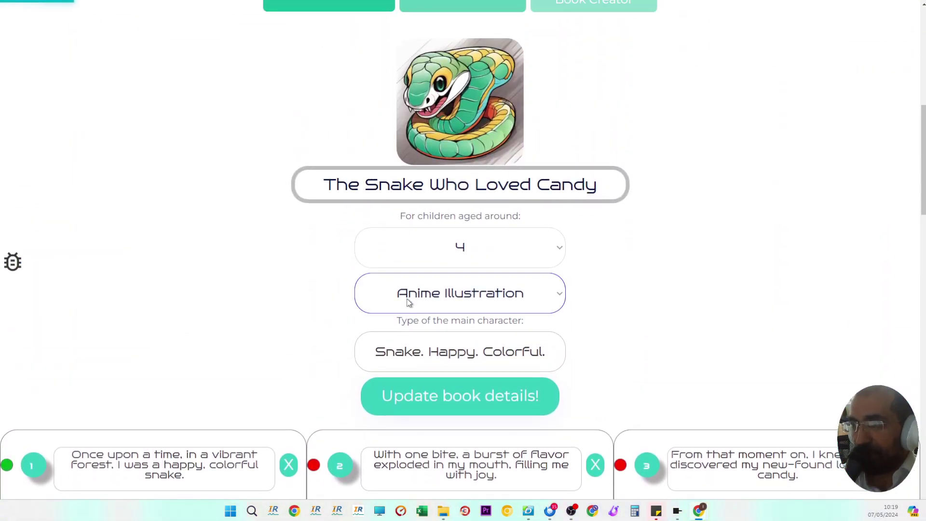
pyautogui.click(411, 306)
pyautogui.click(412, 310)
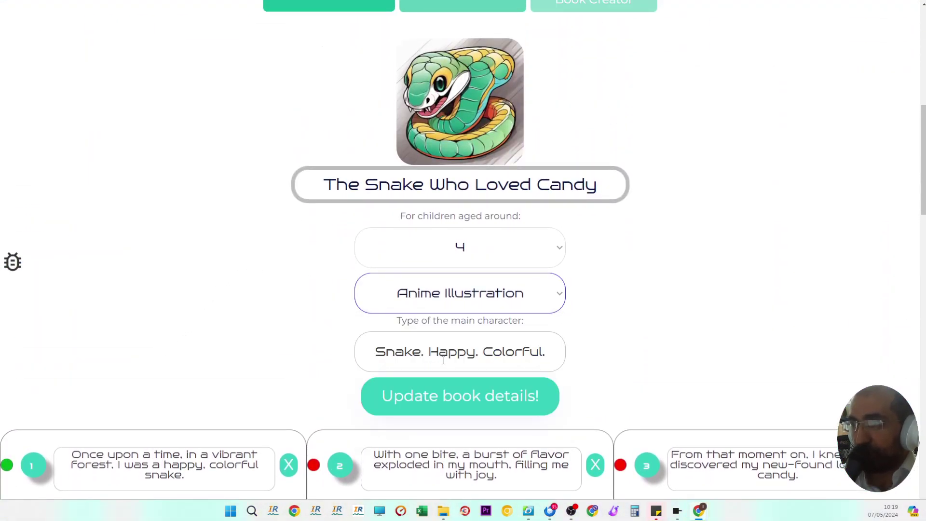
pyautogui.scroll(3, 585, 206)
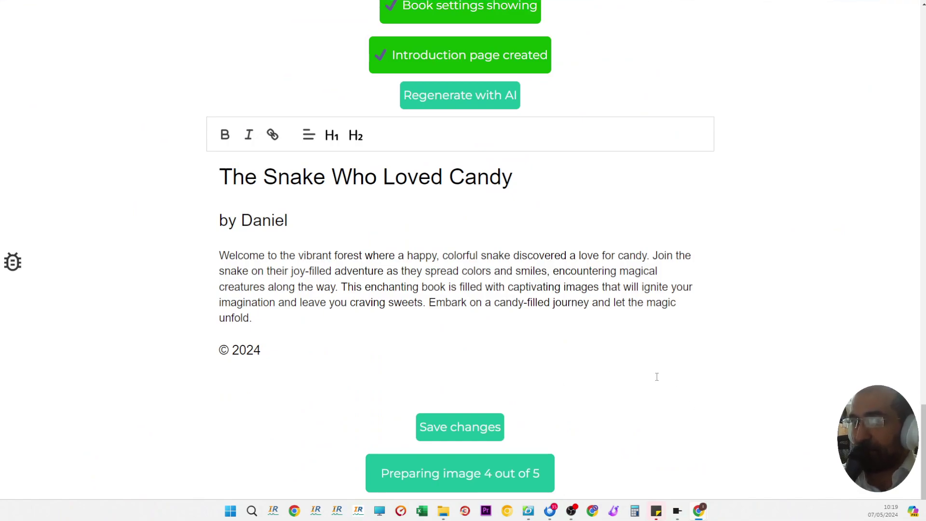
pyautogui.moveTo(915, 409); pyautogui.dragTo(924, 290)
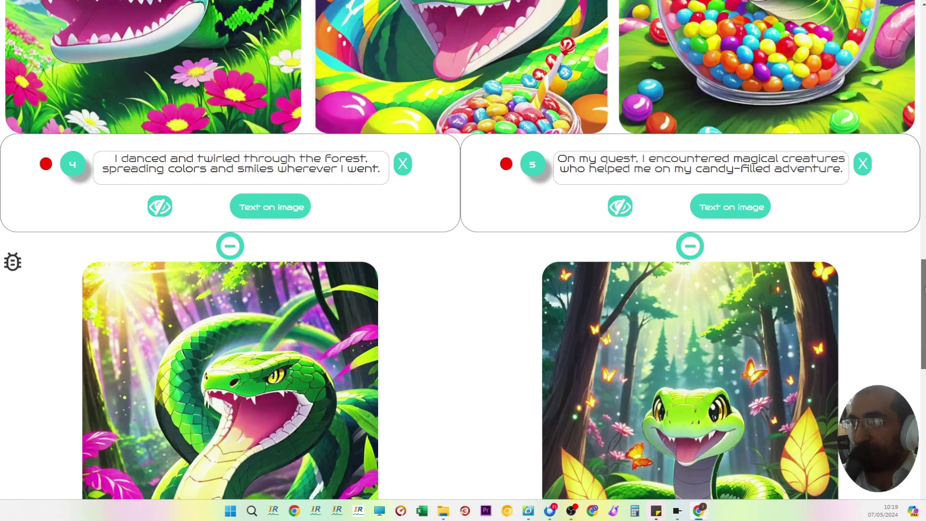
pyautogui.moveTo(923, 290); pyautogui.dragTo(895, 39)
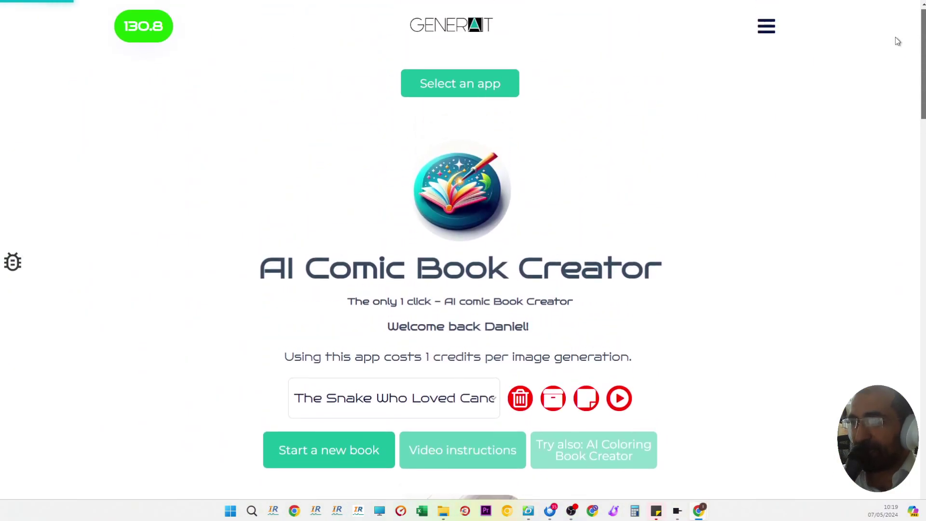
# Step: Show the Book tab of the app chooser, listing Children's Story Book Creator through AI Comic Page Creator
pyautogui.moveTo(269, 278); pyautogui.dragTo(605, 270)
pyautogui.click(467, 91)
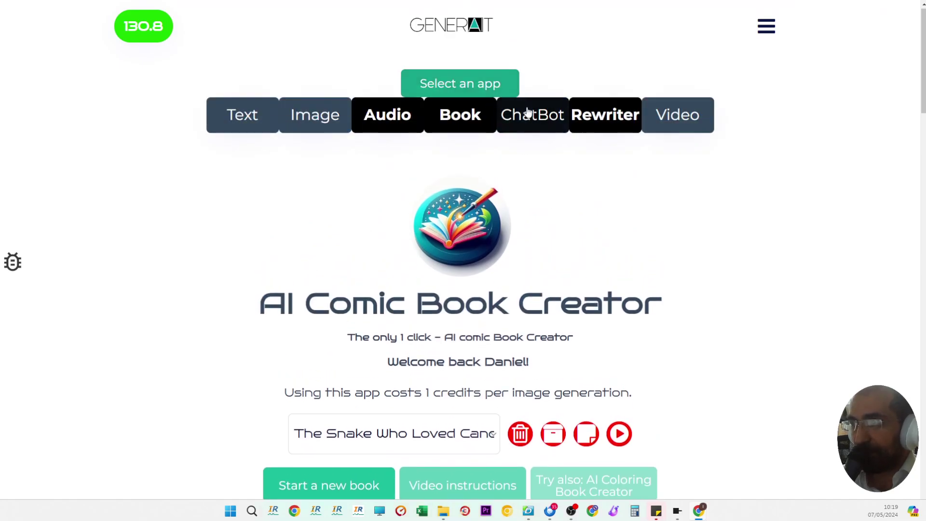
pyautogui.click(468, 115)
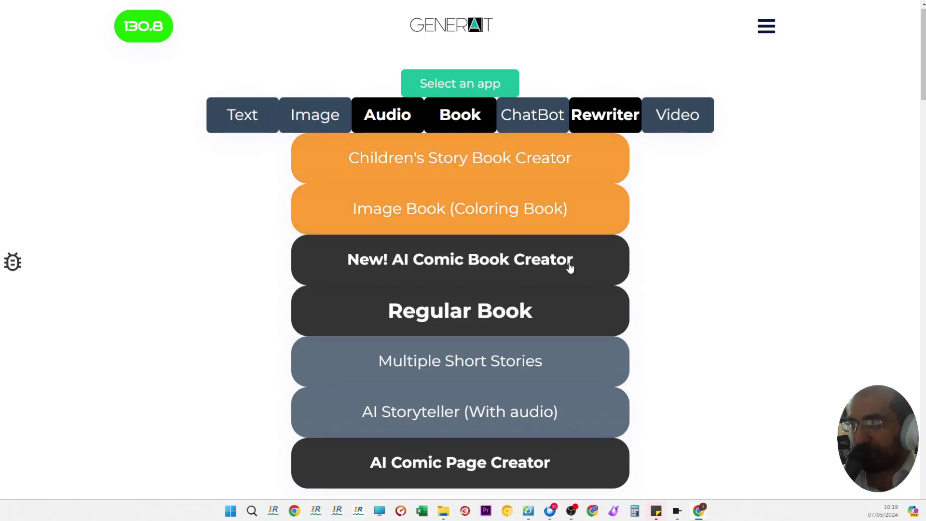
# Step: Collapse the app chooser and scroll down to the 'Last step: Compile' button
pyautogui.click(464, 91)
pyautogui.scroll(-20, 915, 418)
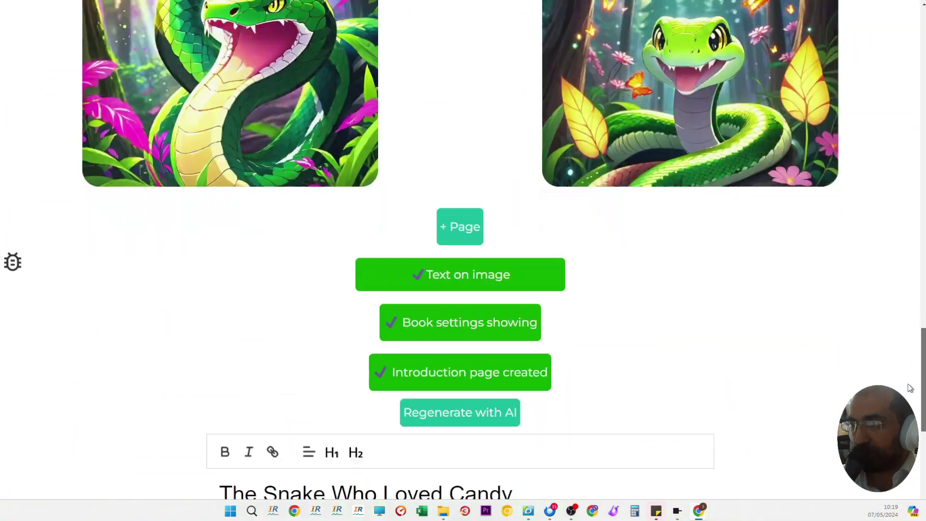
pyautogui.scroll(-5, 915, 417)
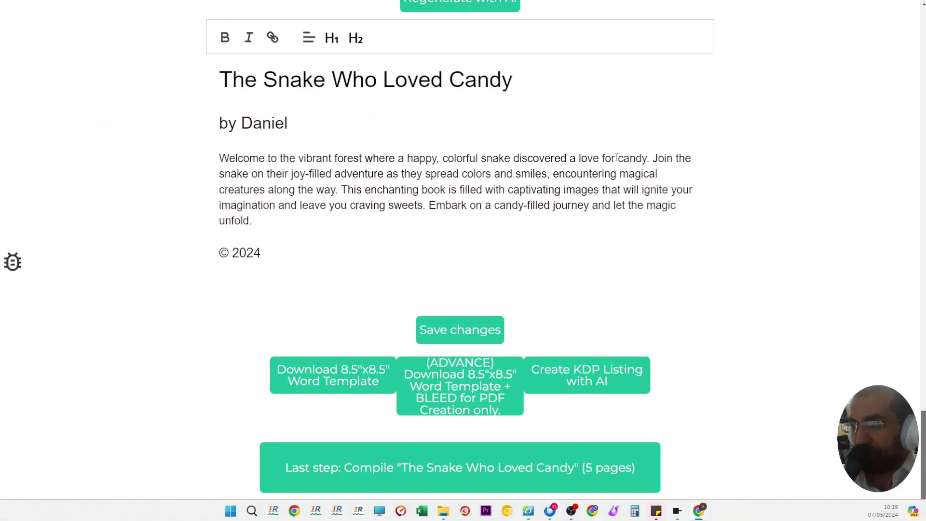
# Step: Compile the five pages of The Snake Who Loved Candy
pyautogui.click(437, 478)
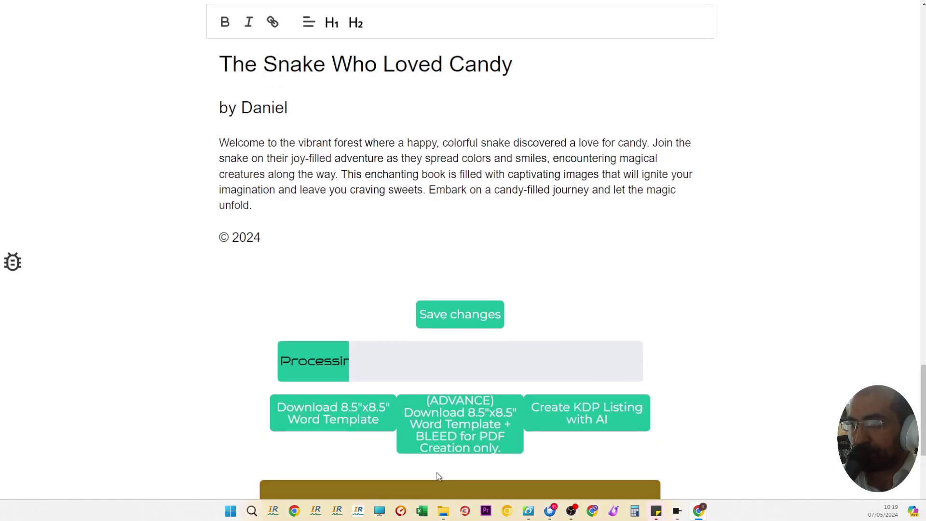
pyautogui.scroll(-15, 542, 439)
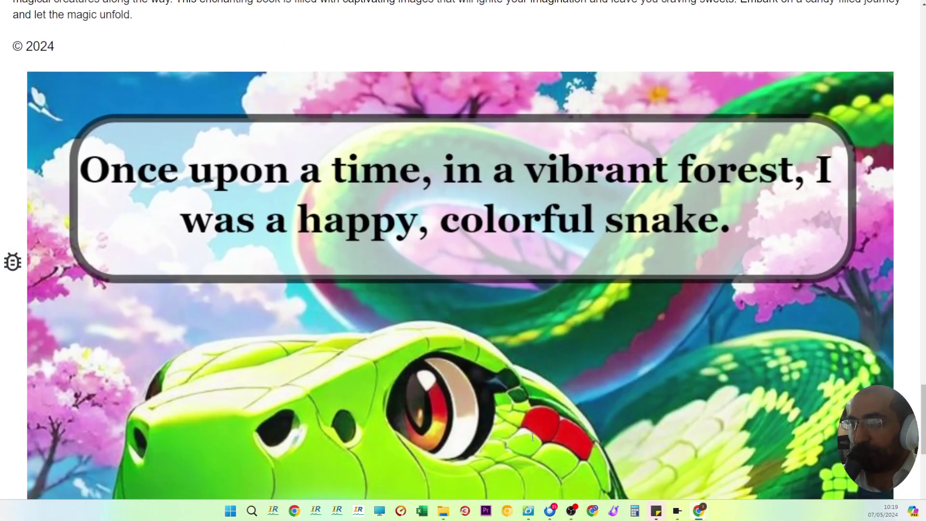
pyautogui.scroll(15, 746, 375)
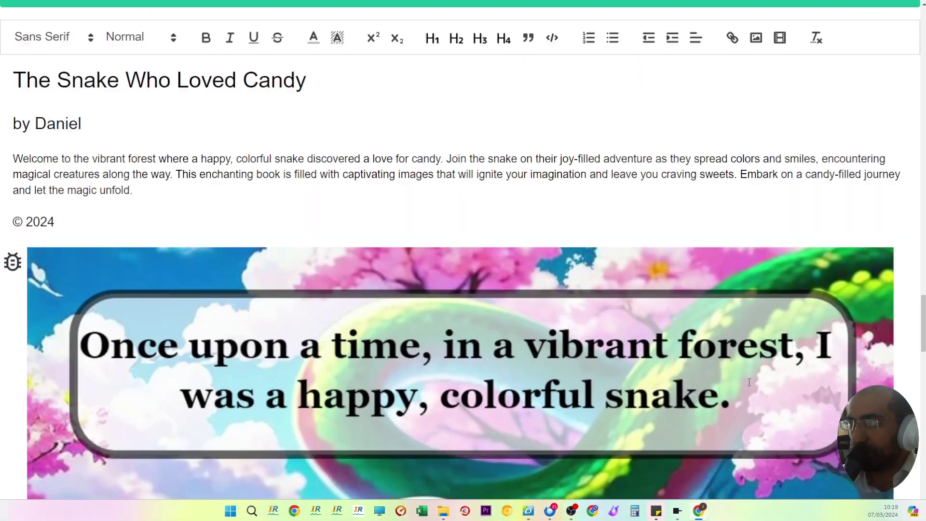
# Step: Generate a KDP listing with AI and review the result
pyautogui.click(593, 228)
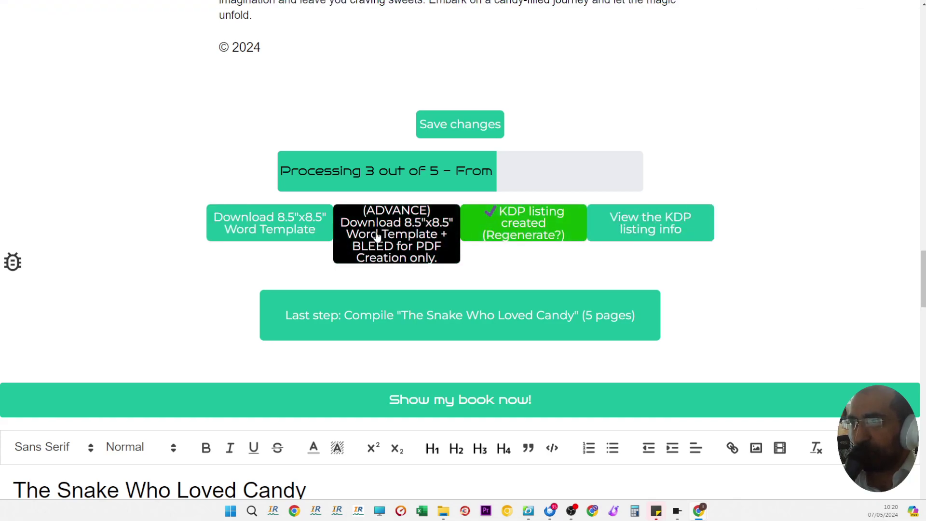
pyautogui.click(659, 228)
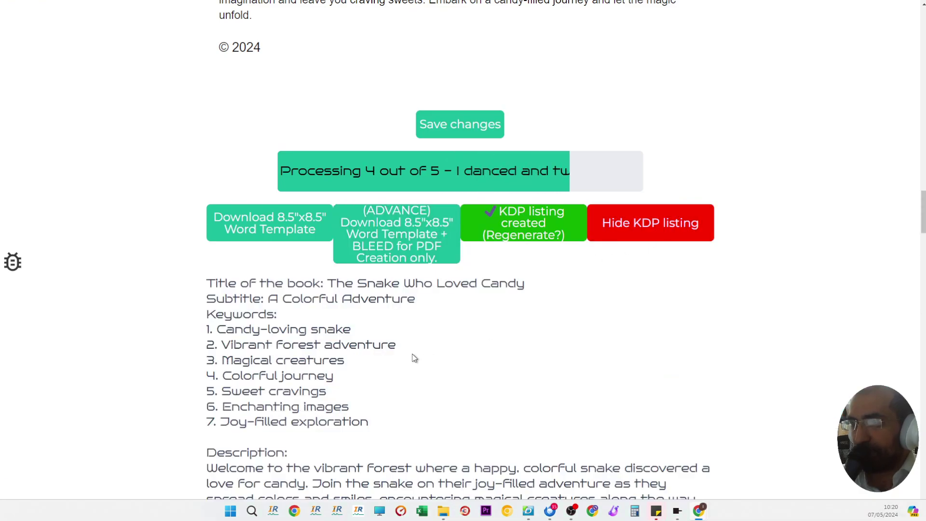
pyautogui.scroll(-4, 414, 358)
pyautogui.scroll(4, 415, 367)
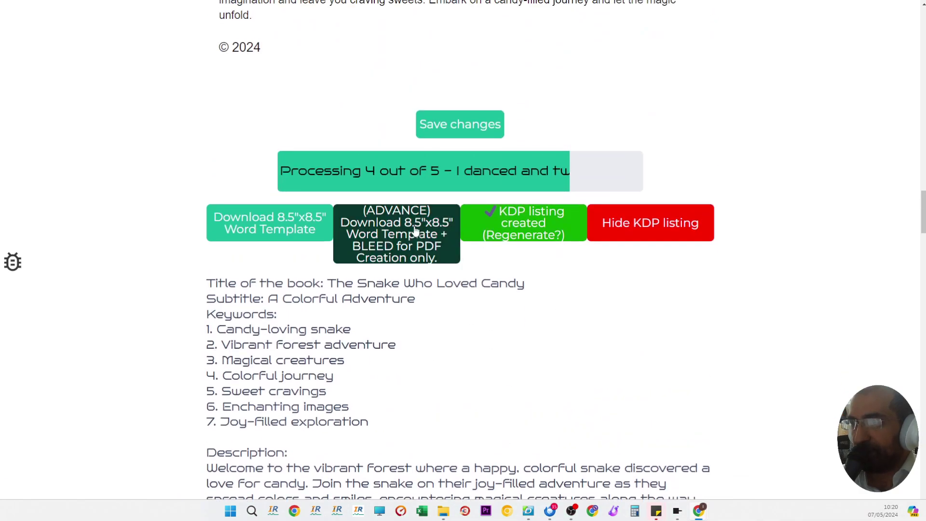
pyautogui.scroll(-8, 660, 311)
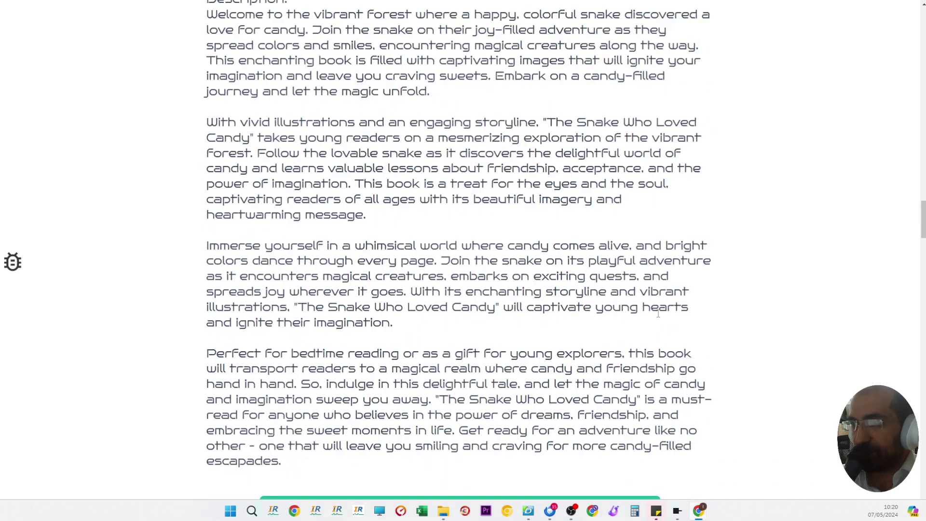
pyautogui.scroll(9, 659, 314)
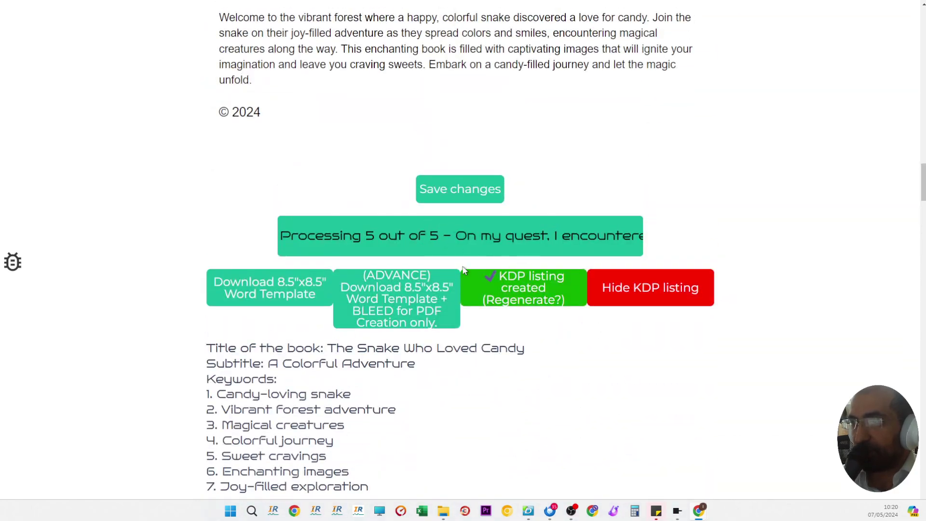
# Step: Download the 8.5x8.5 Word template with bleed and open '8 point 5 Fixed V3 (3)' from Downloads
pyautogui.click(412, 303)
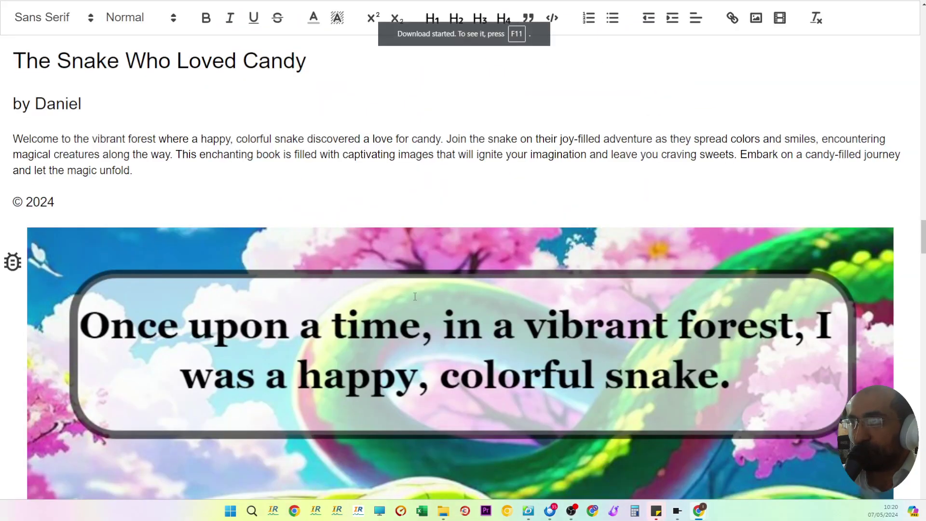
pyautogui.click(443, 511)
pyautogui.click(60, 235)
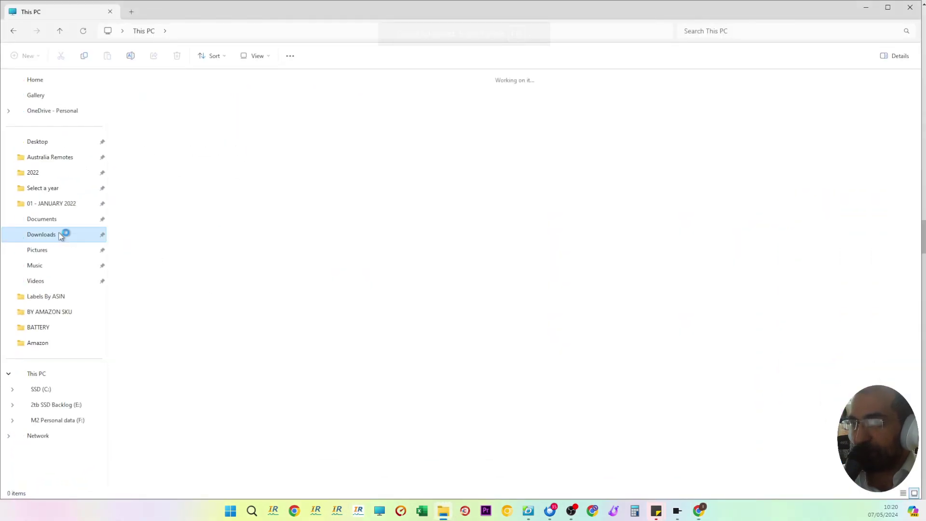
pyautogui.click(160, 124)
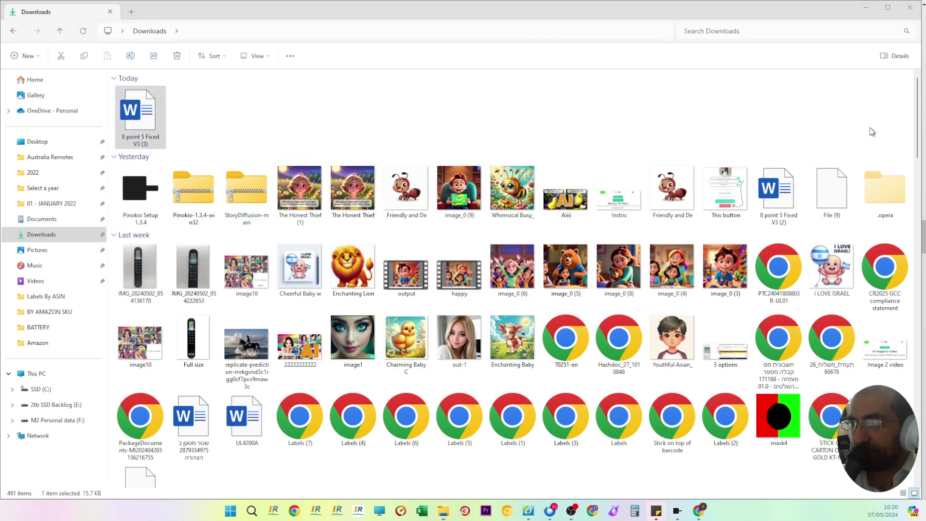
pyautogui.doubleClick(867, 15)
# Step: Return to the book editor and move the Word window aside to uncover the intro
pyautogui.click(866, 15)
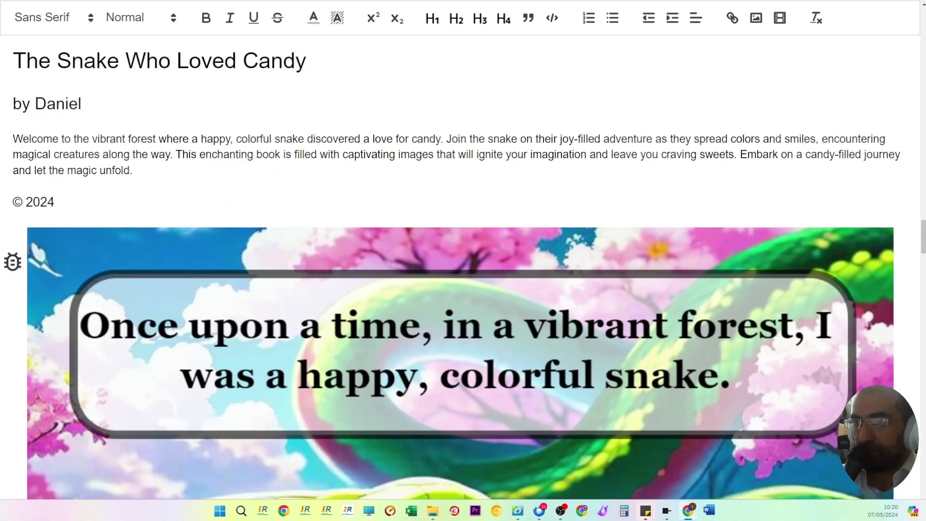
pyautogui.scroll(15, 461, 260)
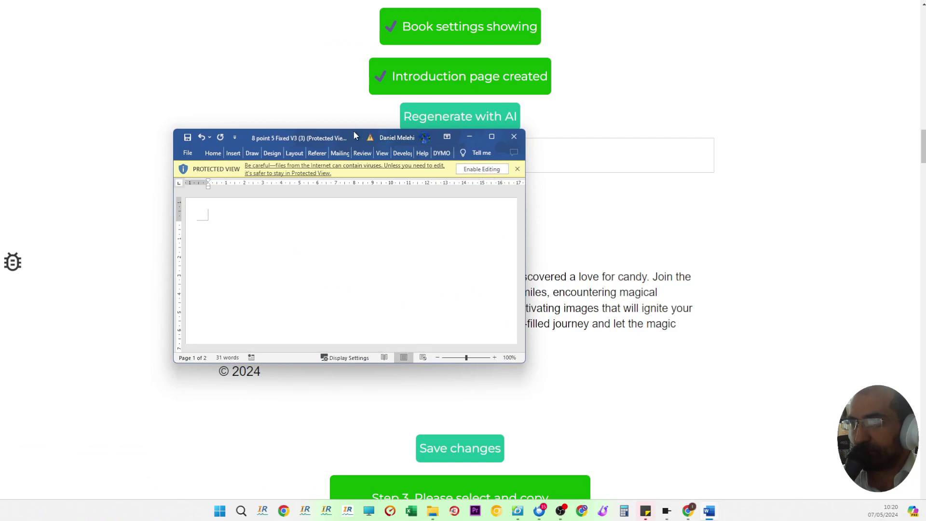
pyautogui.moveTo(352, 134); pyautogui.dragTo(0, 183)
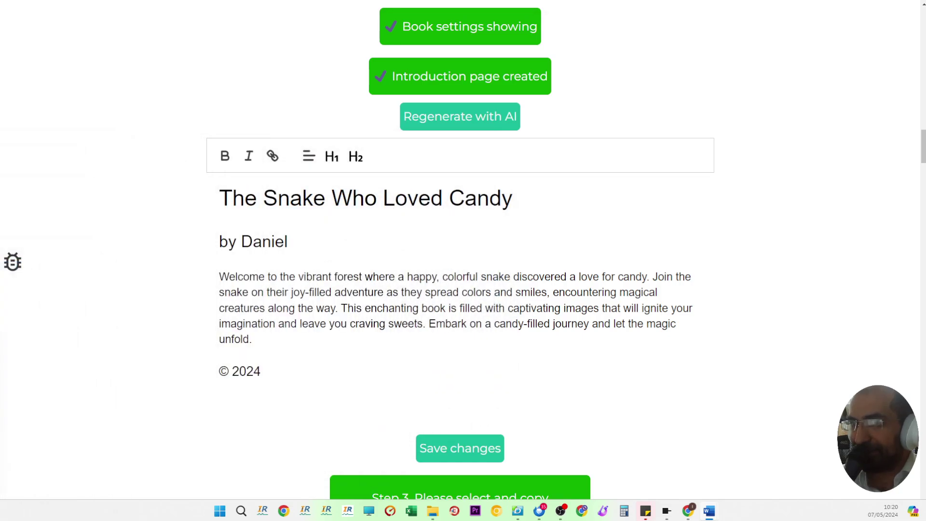
pyautogui.scroll(14, 463, 241)
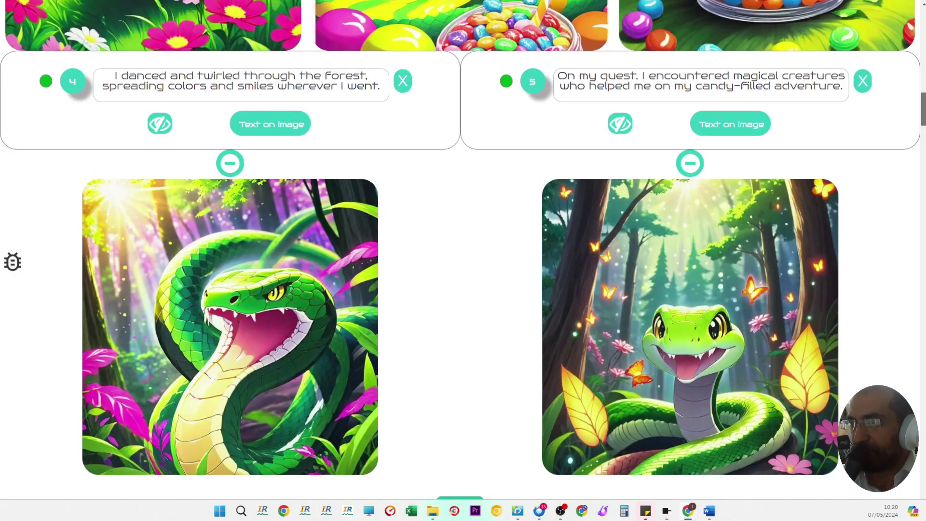
pyautogui.scroll(-10, 463, 241)
pyautogui.scroll(-15, 56, 212)
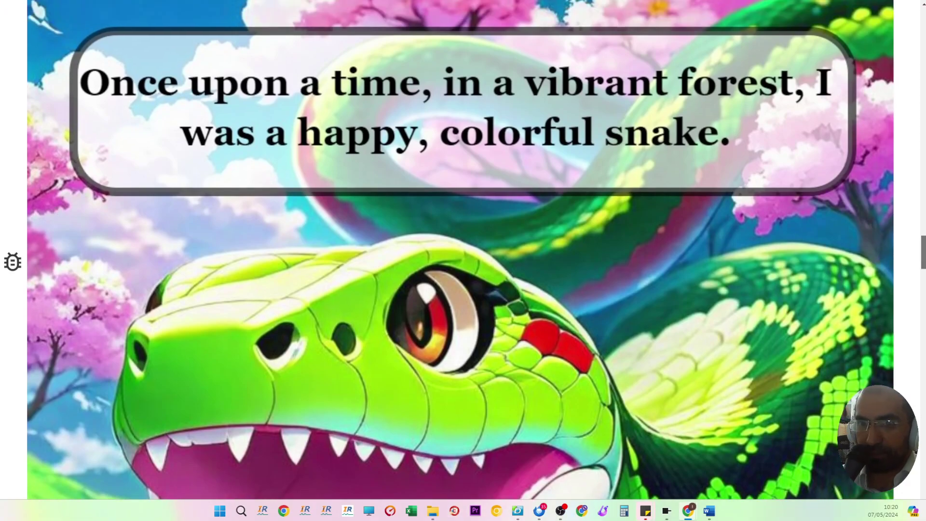
# Step: Maximize the Word template, select its placeholder paste instructions, then restore the window down
pyautogui.click(709, 511)
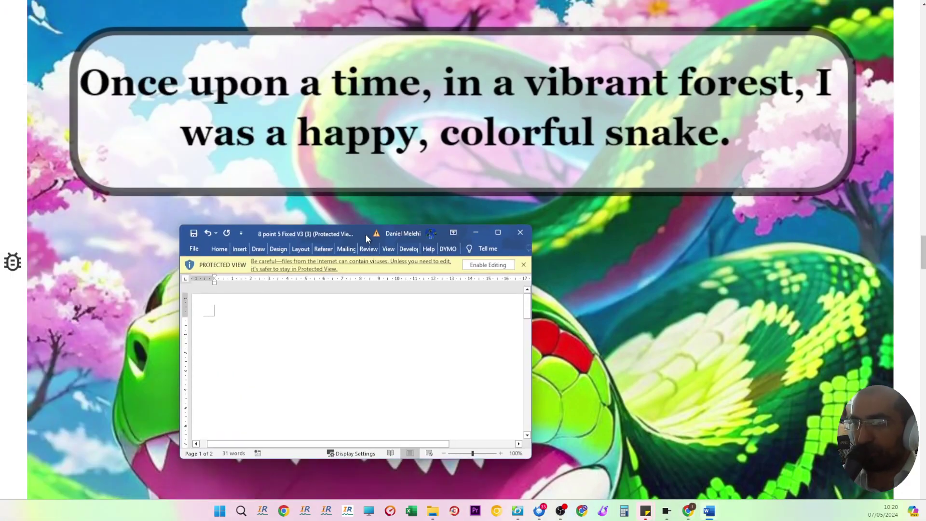
pyautogui.click(498, 233)
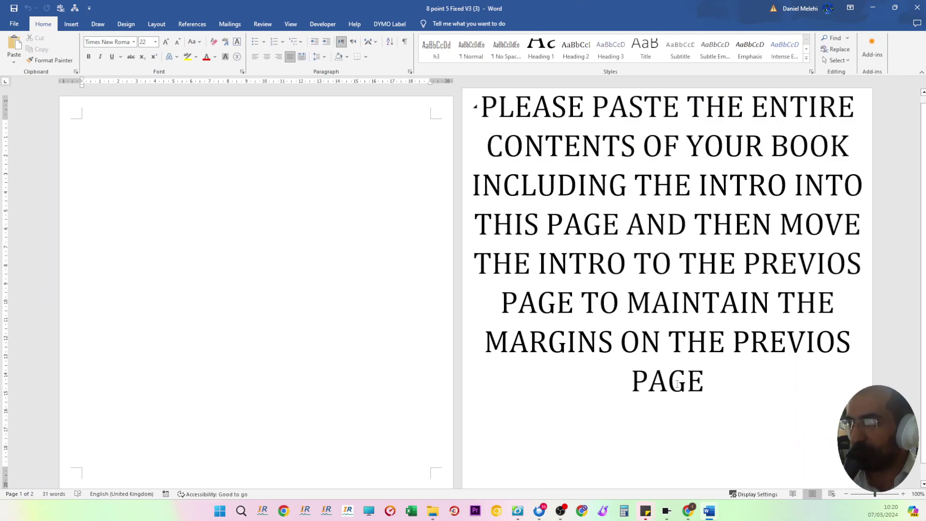
pyautogui.moveTo(677, 384); pyautogui.dragTo(475, 104)
pyautogui.moveTo(463, 8); pyautogui.dragTo(0, 337)
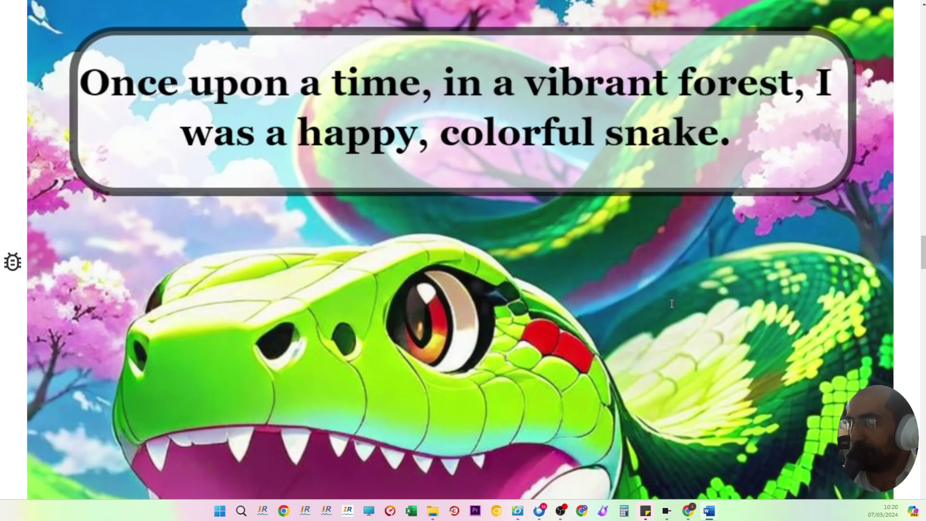
# Step: Select all the compiled snake book text and paste it over the template's placeholder heading
pyautogui.scroll(10, 919, 271)
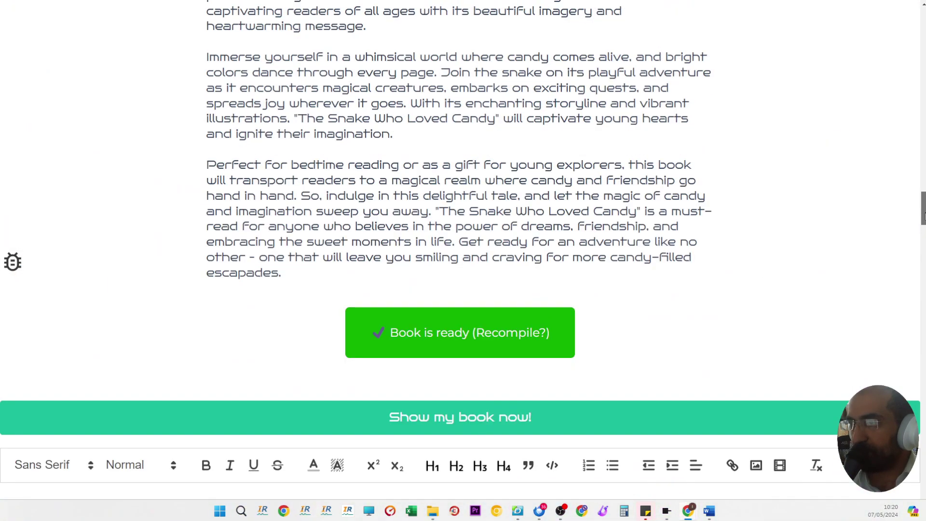
pyautogui.scroll(-3, 830, 246)
pyautogui.click(327, 419)
pyautogui.hotkey('ctrl', 'a')
pyautogui.hotkey('ctrl', 'c')
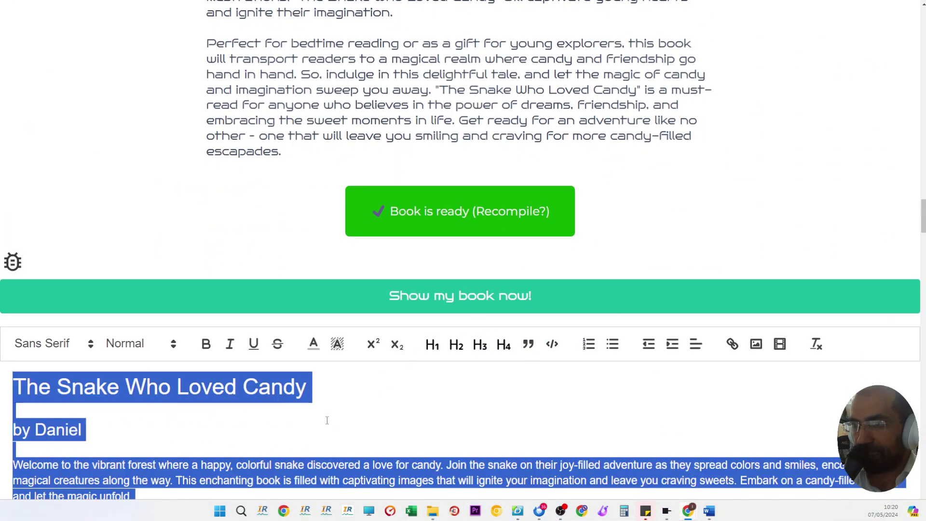
pyautogui.moveTo(4, 337); pyautogui.dragTo(362, 219)
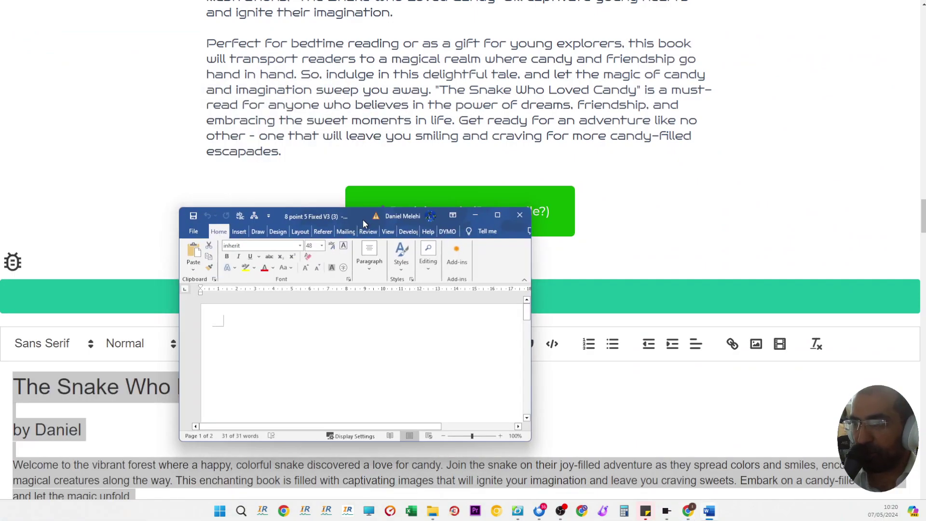
pyautogui.click(501, 212)
pyautogui.doubleClick(585, 224)
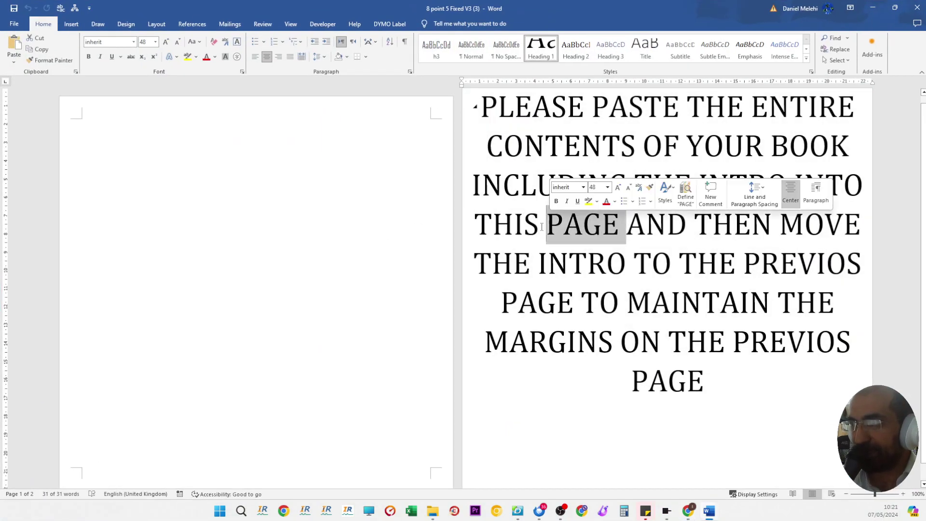
pyautogui.moveTo(707, 381); pyautogui.dragTo(485, 105)
pyautogui.hotkey('ctrl', 'v')
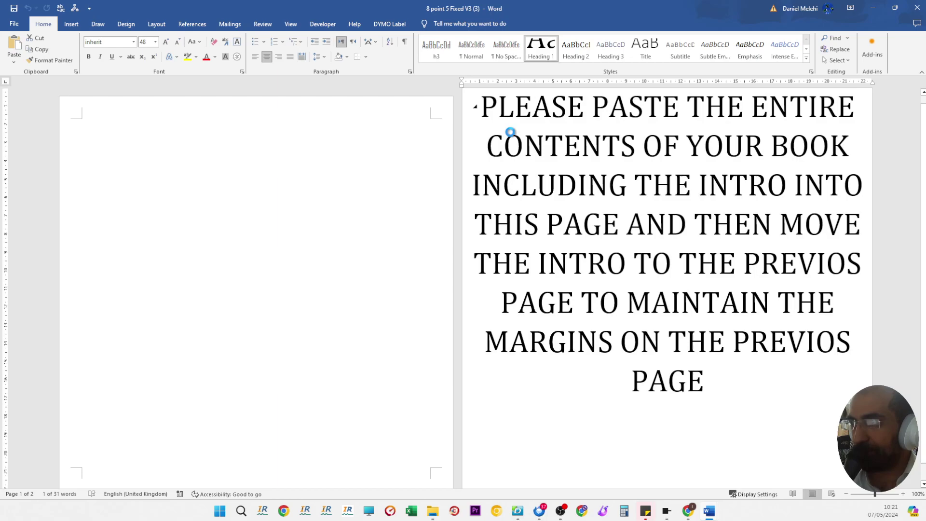
# Step: Paste the intro onto the blank first page and delete the duplicate from page 2
pyautogui.scroll(10, 596, 254)
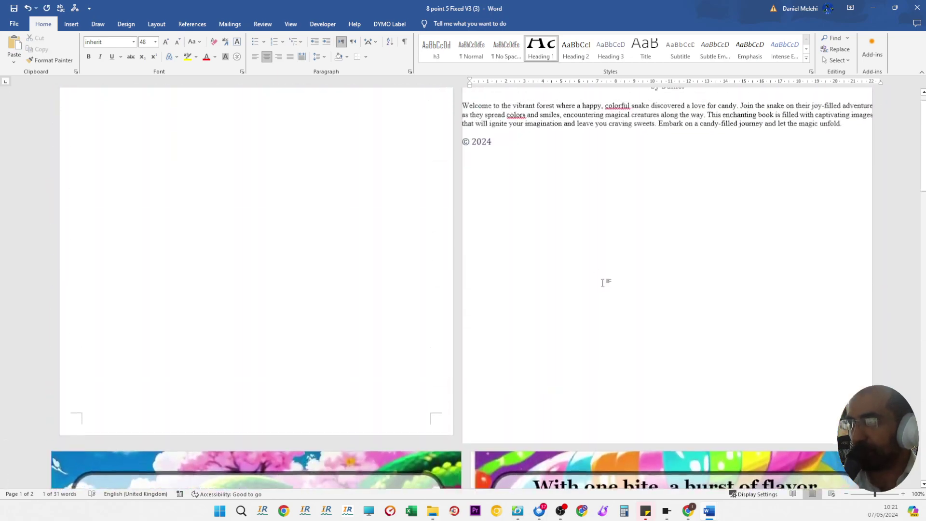
pyautogui.click(253, 230)
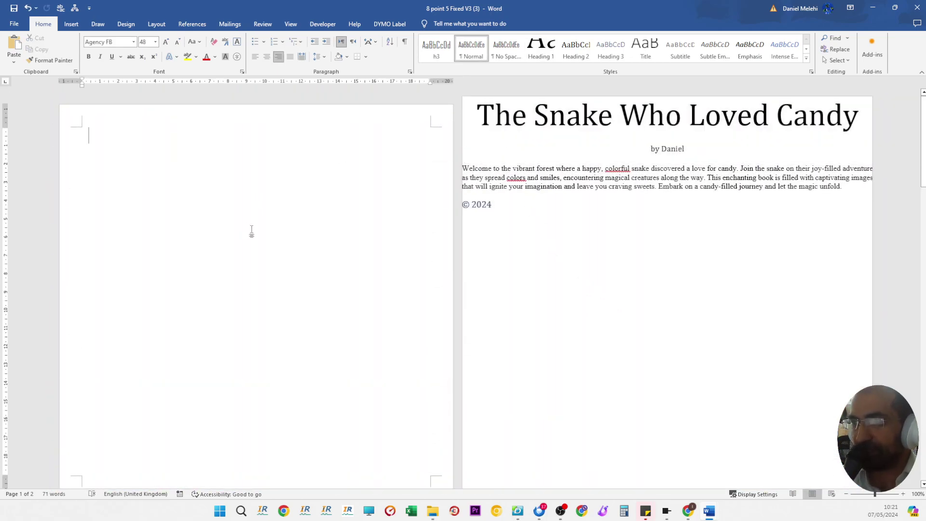
pyautogui.hotkey('ctrl', 'v')
pyautogui.hotkey('ctrl', 'a')
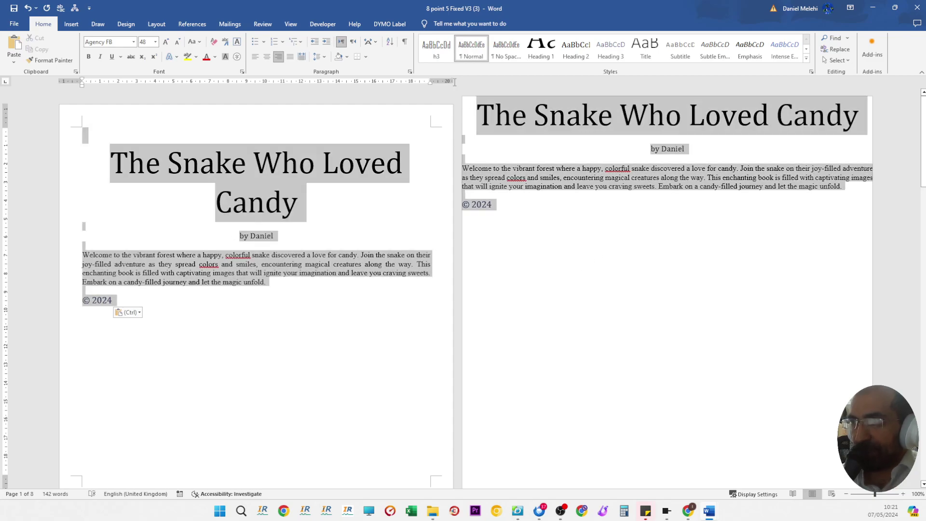
pyautogui.moveTo(529, 209); pyautogui.dragTo(473, 117)
pyautogui.press('Delete')
pyautogui.press('Delete')
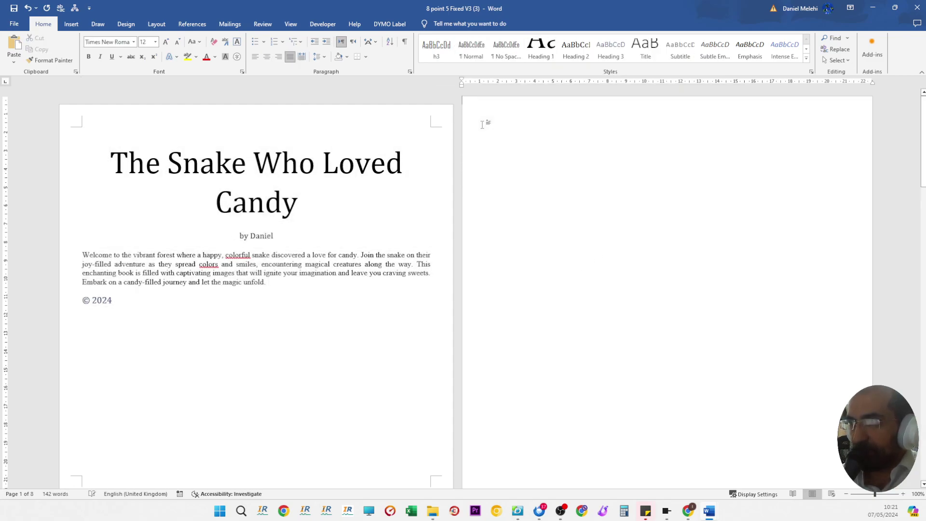
pyautogui.click(476, 138)
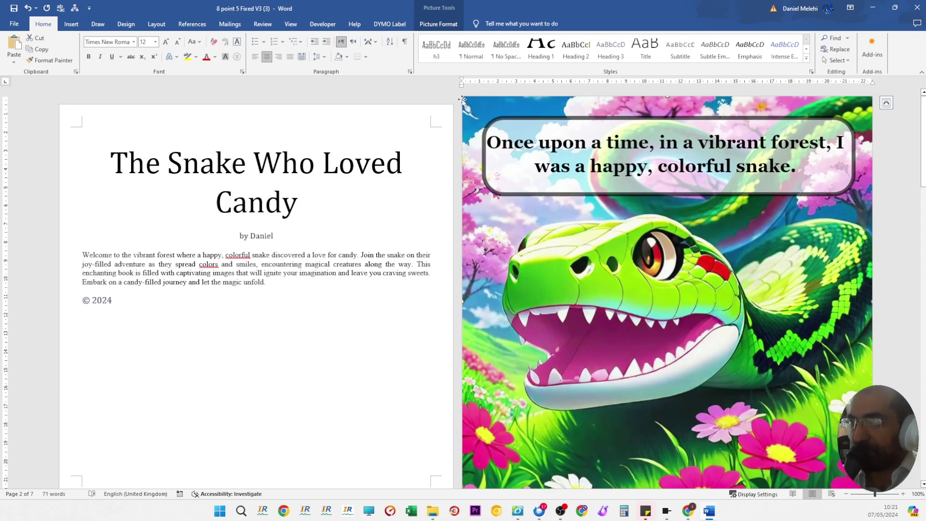
# Step: Grow the byline, intro and copyright text to 22 pt, then close Word without saving
pyautogui.moveTo(117, 300); pyautogui.dragTo(173, 238)
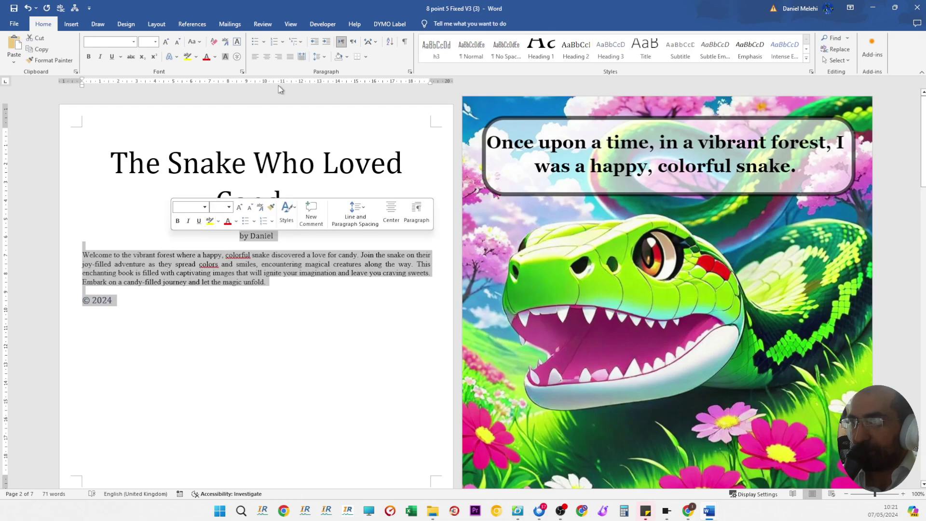
pyautogui.click(165, 42)
pyautogui.click(165, 42)
pyautogui.click(165, 42)
pyautogui.click(165, 42)
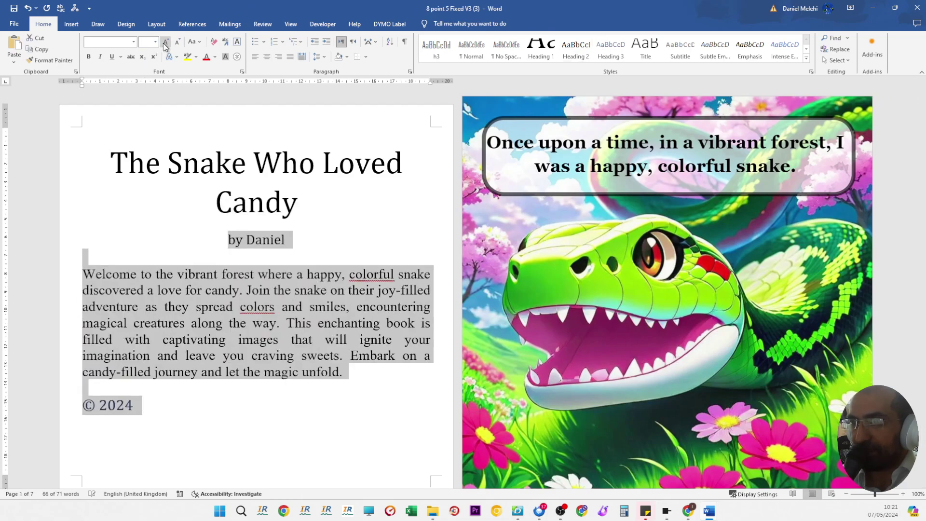
pyautogui.click(230, 355)
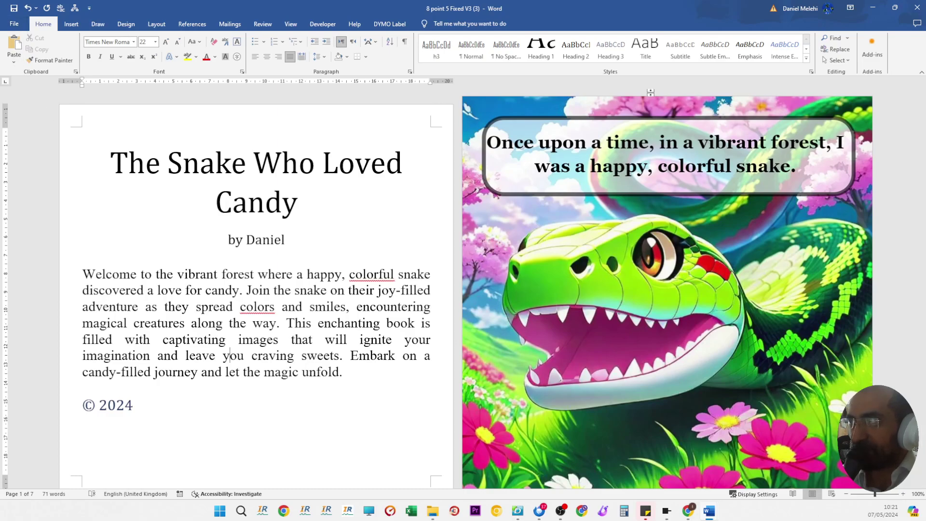
pyautogui.click(917, 10)
pyautogui.click(498, 325)
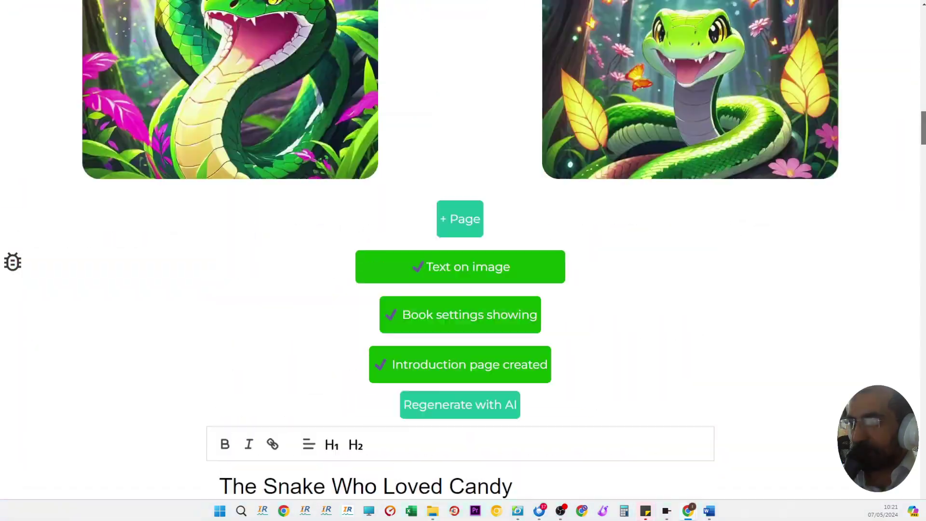
# Step: Open the Text on image editor for the page 11 snake image, downloading its image
pyautogui.scroll(10, 460, 261)
pyautogui.scroll(2, 645, 151)
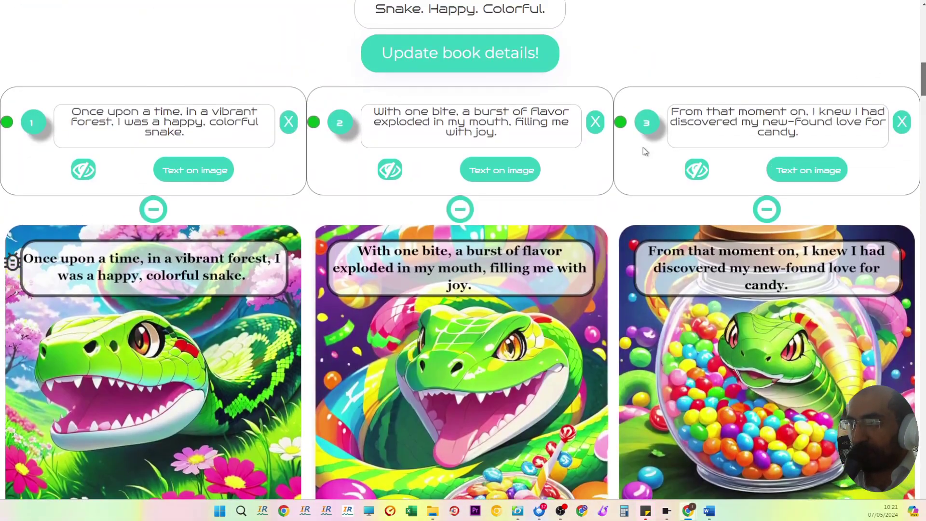
pyautogui.scroll(-10, 520, 216)
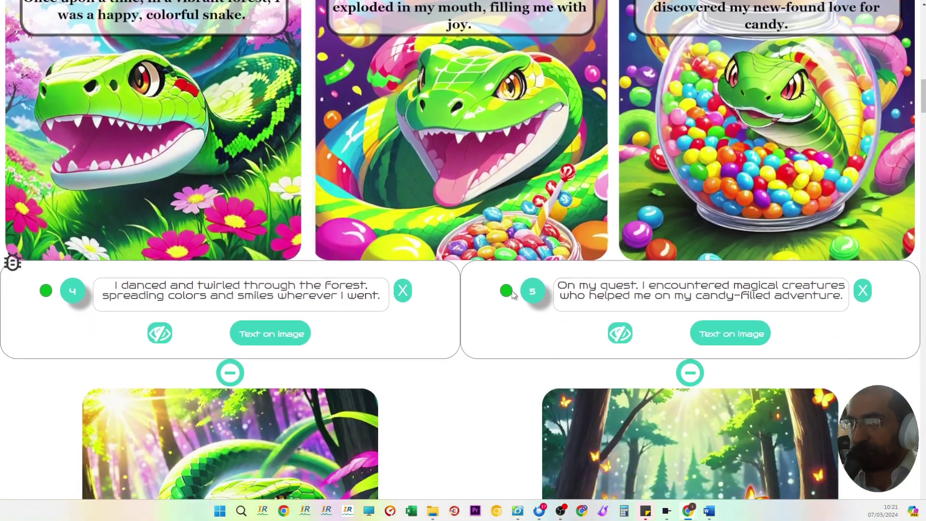
pyautogui.click(716, 86)
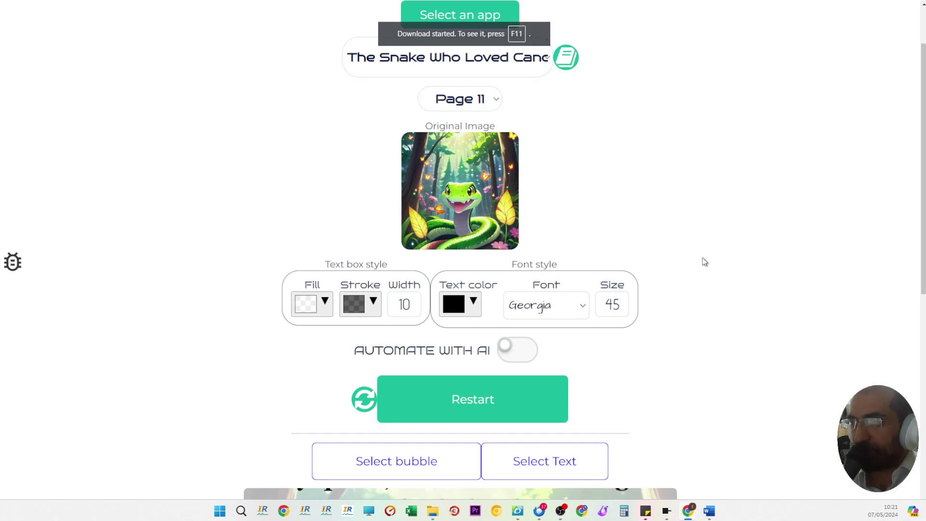
pyautogui.scroll(2, 702, 258)
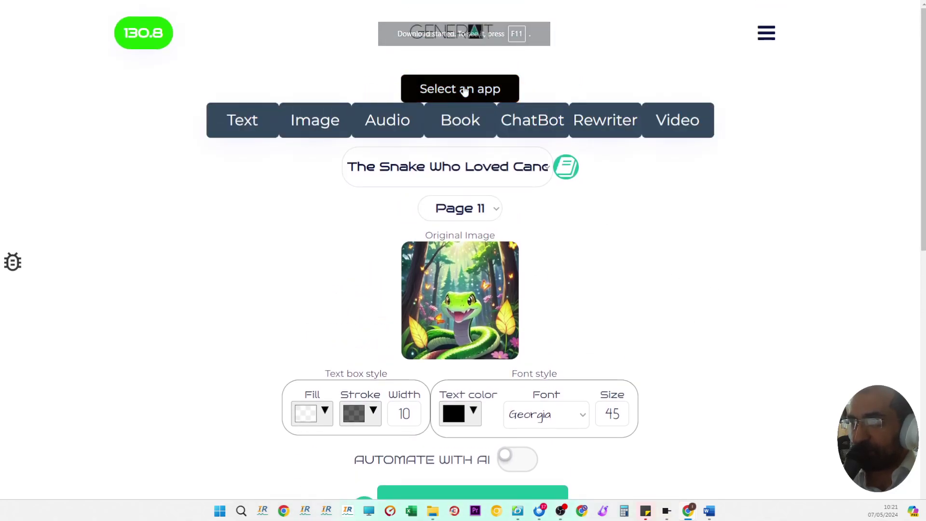